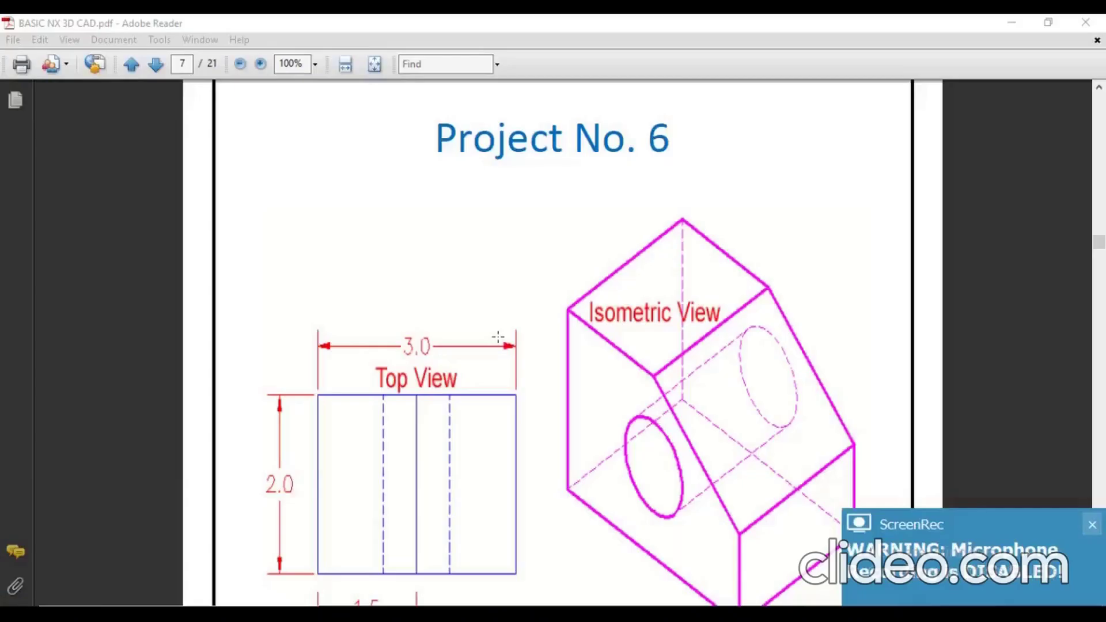
Examine the top, front, right and isometric views of Project No. 6 and their dimensions in the PDF drawing.
{"action": "left_click", "coordinate": [1091, 520]}
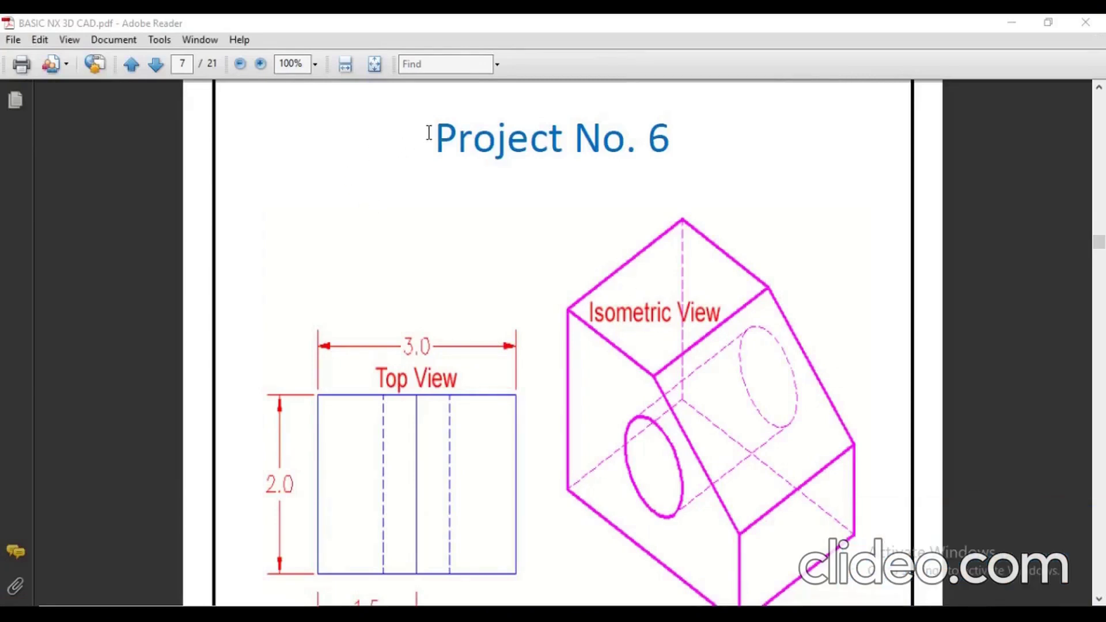
{"action": "left_click_drag", "start_coordinate": [428, 133], "coordinate": [669, 154]}
{"action": "left_click", "coordinate": [396, 225]}
{"action": "scroll", "coordinate": [436, 250], "scroll_direction": "down", "scroll_amount": 3}
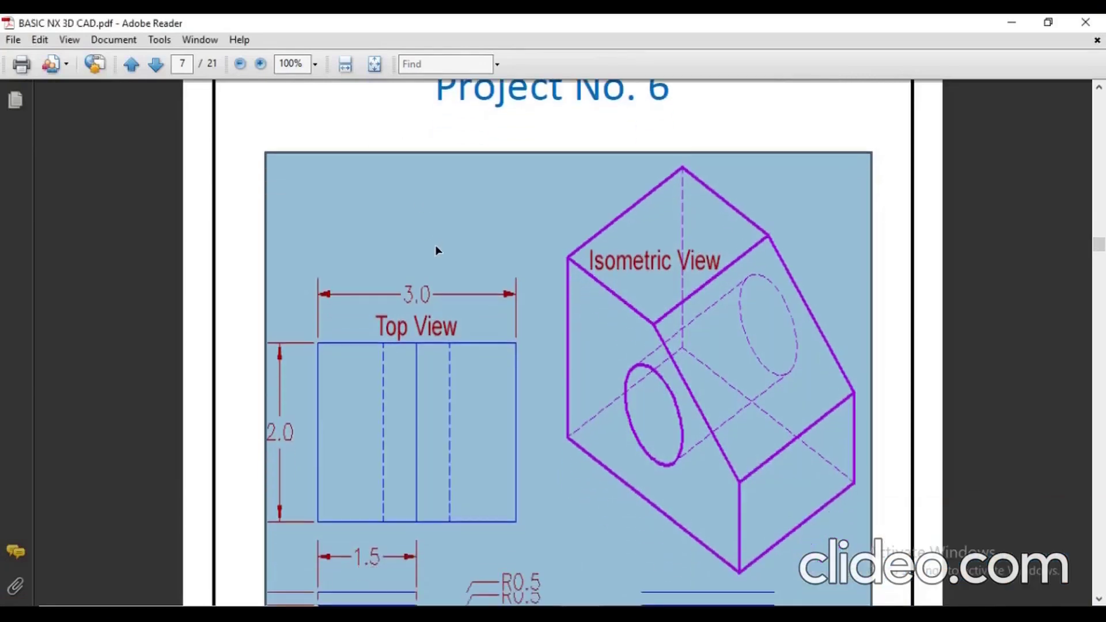
{"action": "scroll", "coordinate": [370, 234], "scroll_direction": "down", "scroll_amount": 1}
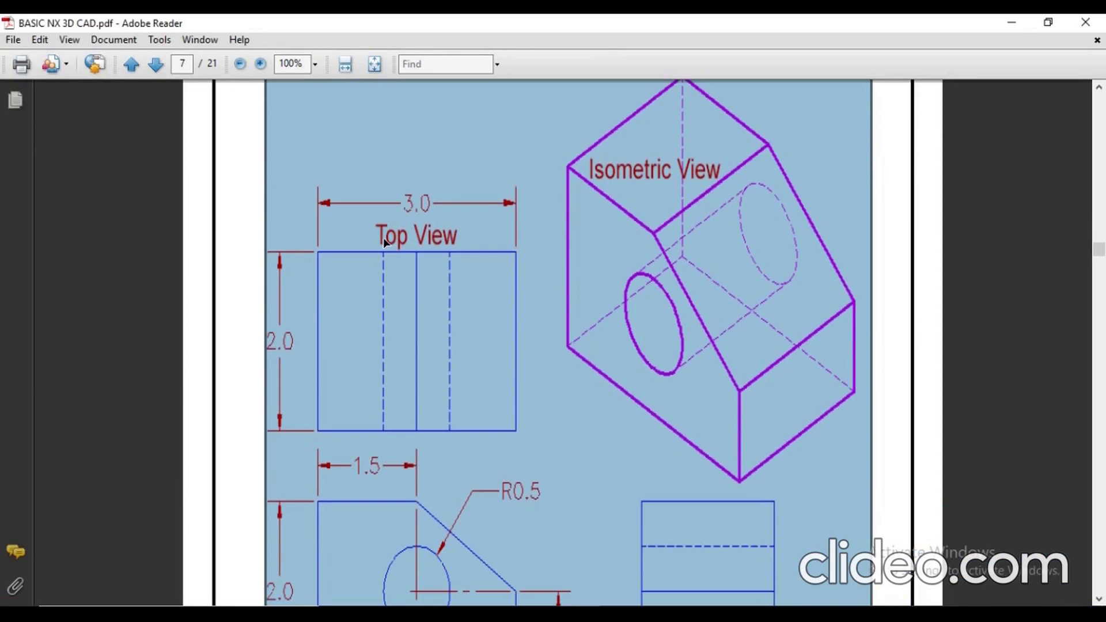
{"action": "scroll", "coordinate": [444, 272], "scroll_direction": "down", "scroll_amount": 1}
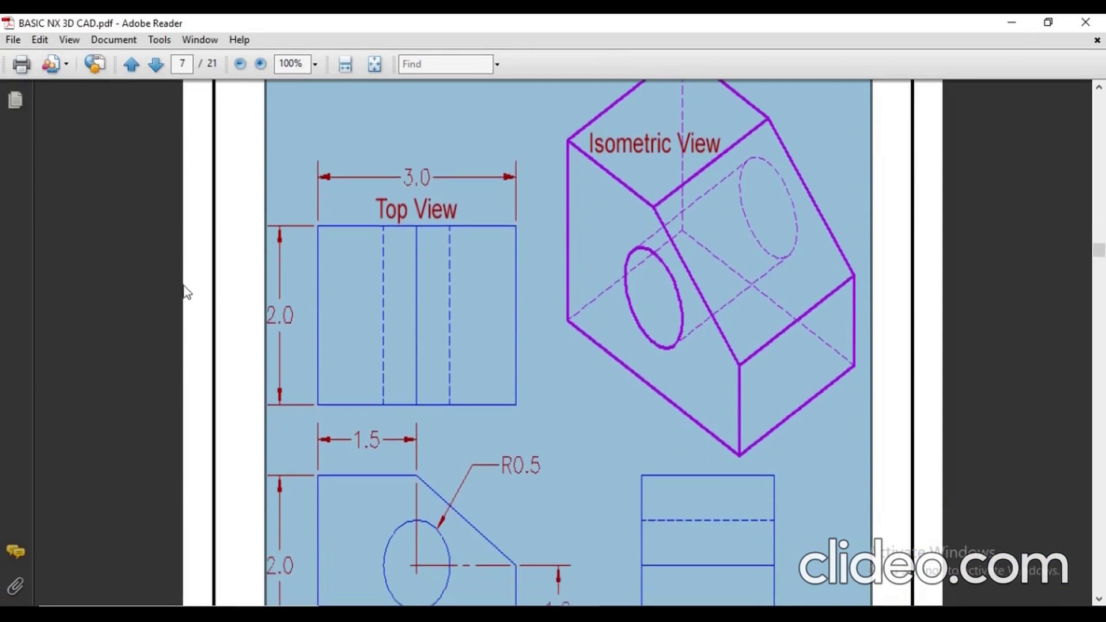
{"action": "left_click", "coordinate": [229, 288]}
{"action": "scroll", "coordinate": [421, 307], "scroll_direction": "down", "scroll_amount": 1}
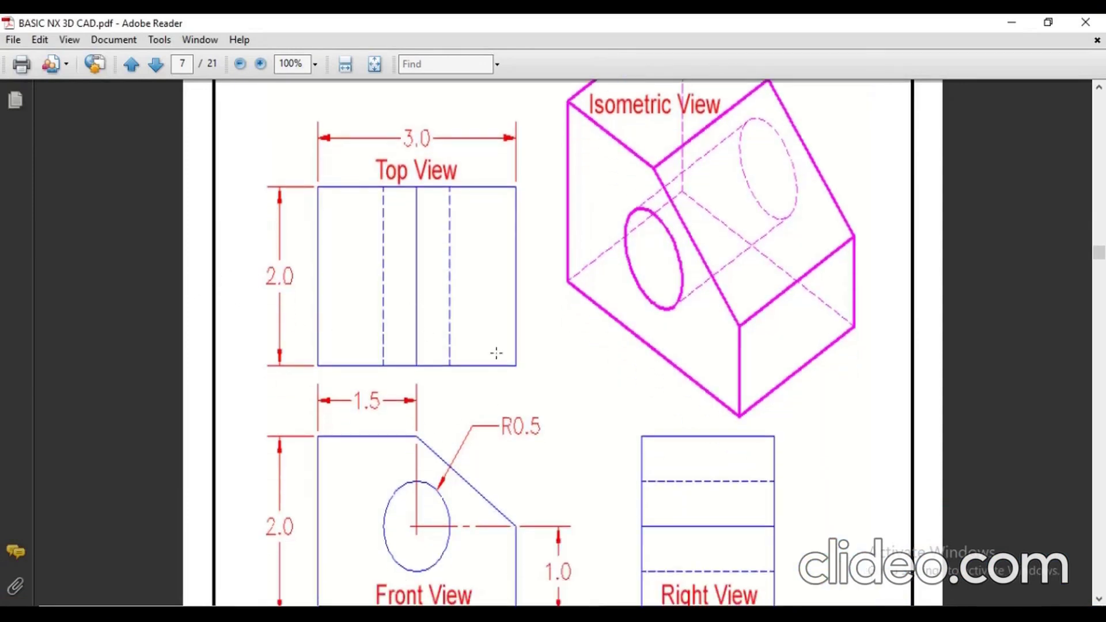
{"action": "scroll", "coordinate": [440, 288], "scroll_direction": "down", "scroll_amount": 2}
{"action": "scroll", "coordinate": [433, 311], "scroll_direction": "up", "scroll_amount": 2}
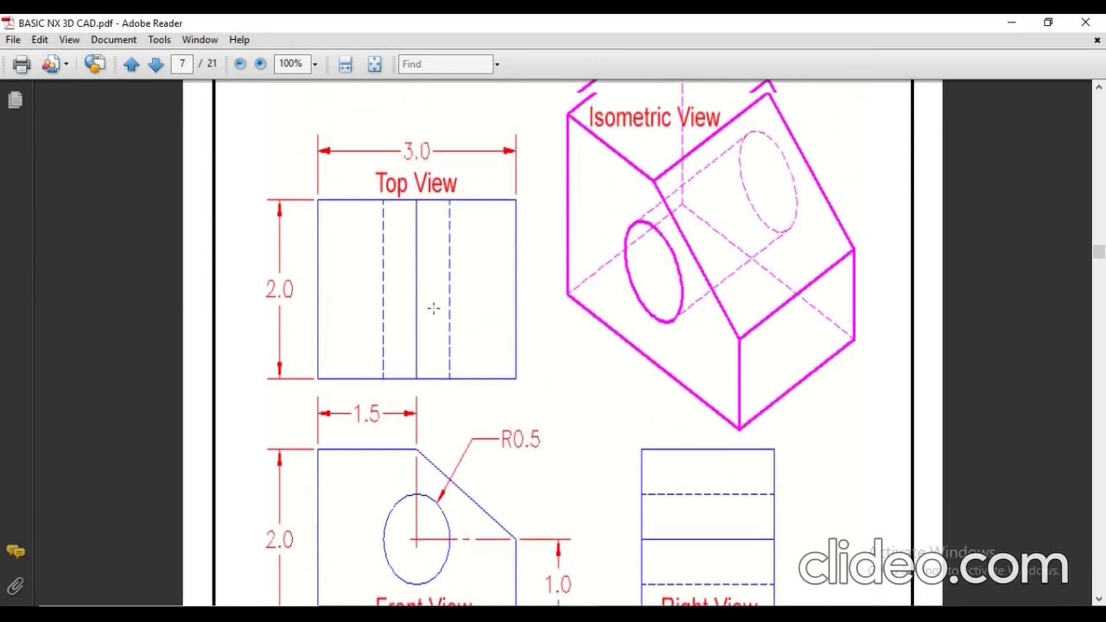
{"action": "scroll", "coordinate": [433, 309], "scroll_direction": "down", "scroll_amount": 1}
{"action": "scroll", "coordinate": [434, 309], "scroll_direction": "down", "scroll_amount": 3}
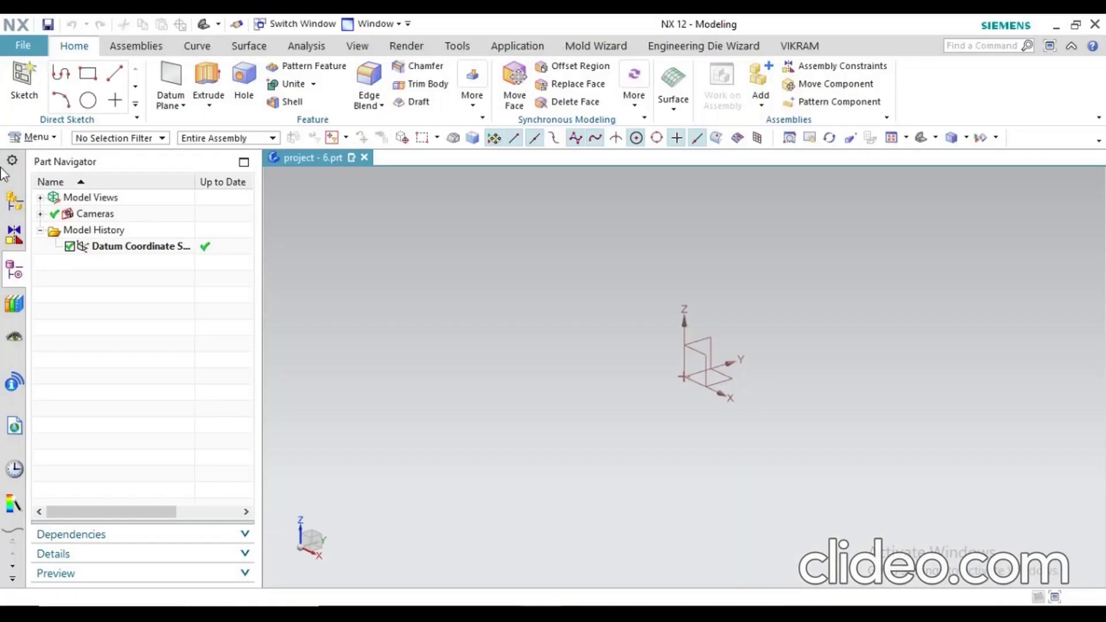
In NX, start a sketch on the XZ plane and draw a horizontal rectangle centred on the origin, about 106 by 98.
{"action": "left_click", "coordinate": [22, 78]}
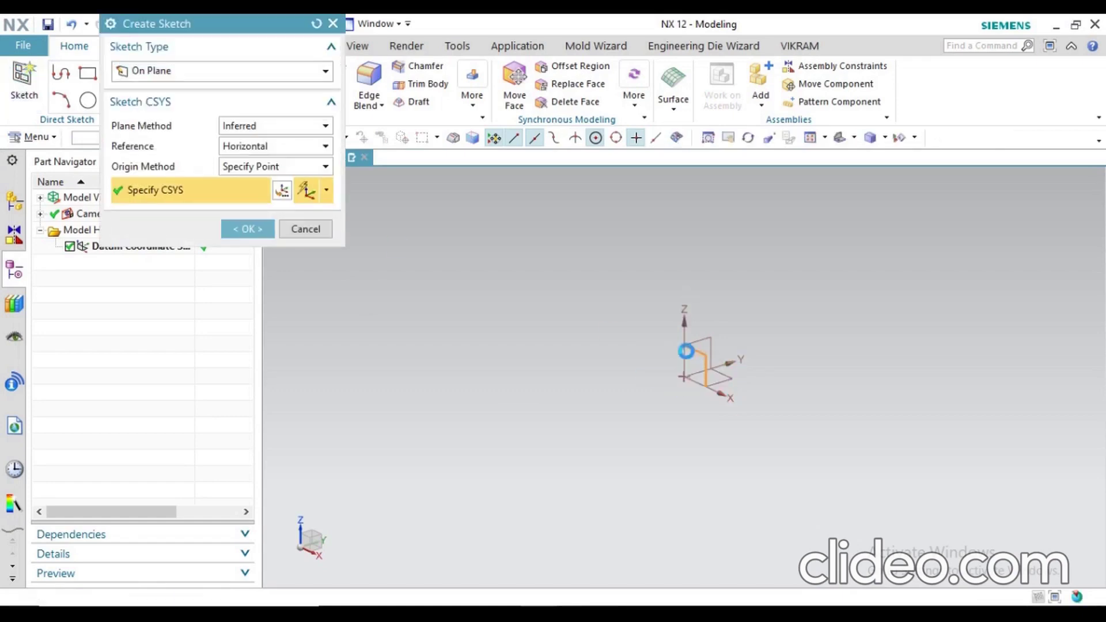
{"action": "left_click", "coordinate": [259, 233]}
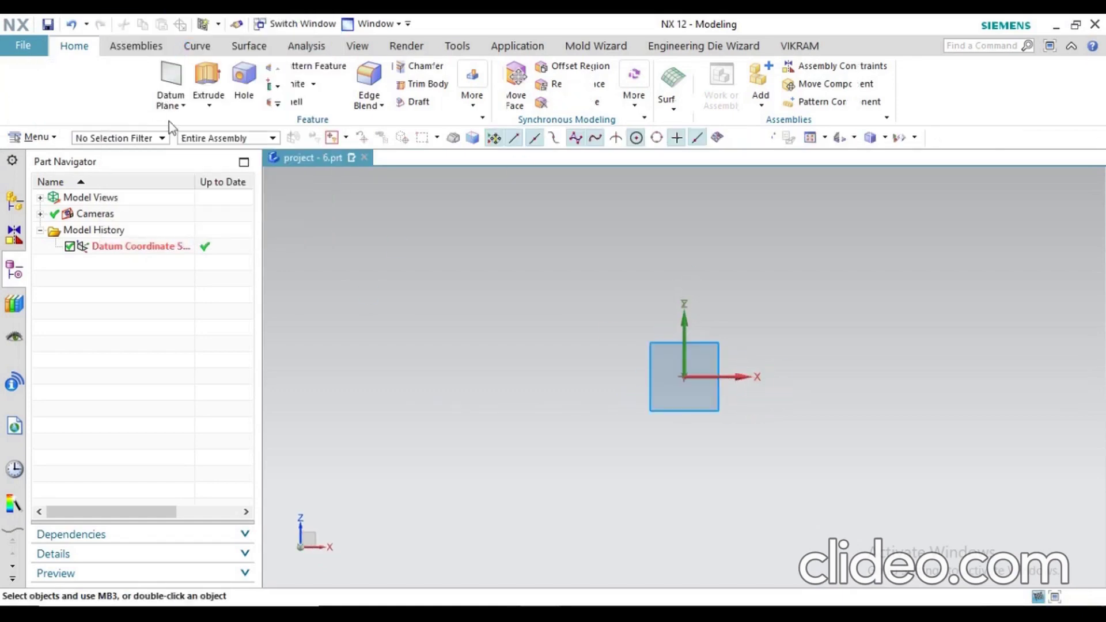
{"action": "left_click", "coordinate": [131, 84]}
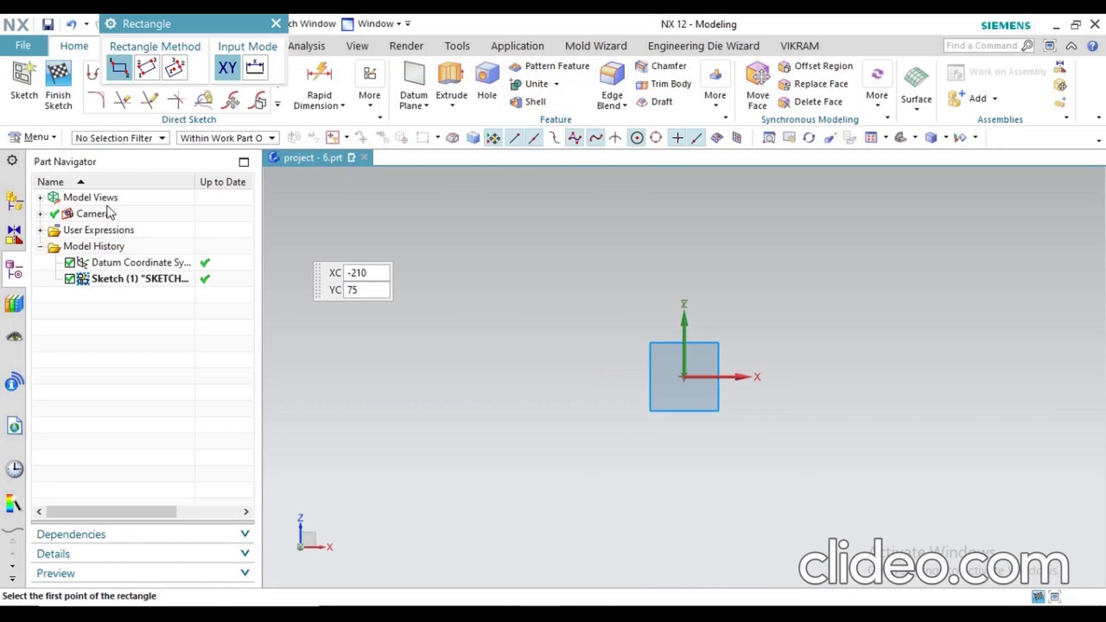
{"action": "left_click", "coordinate": [178, 69]}
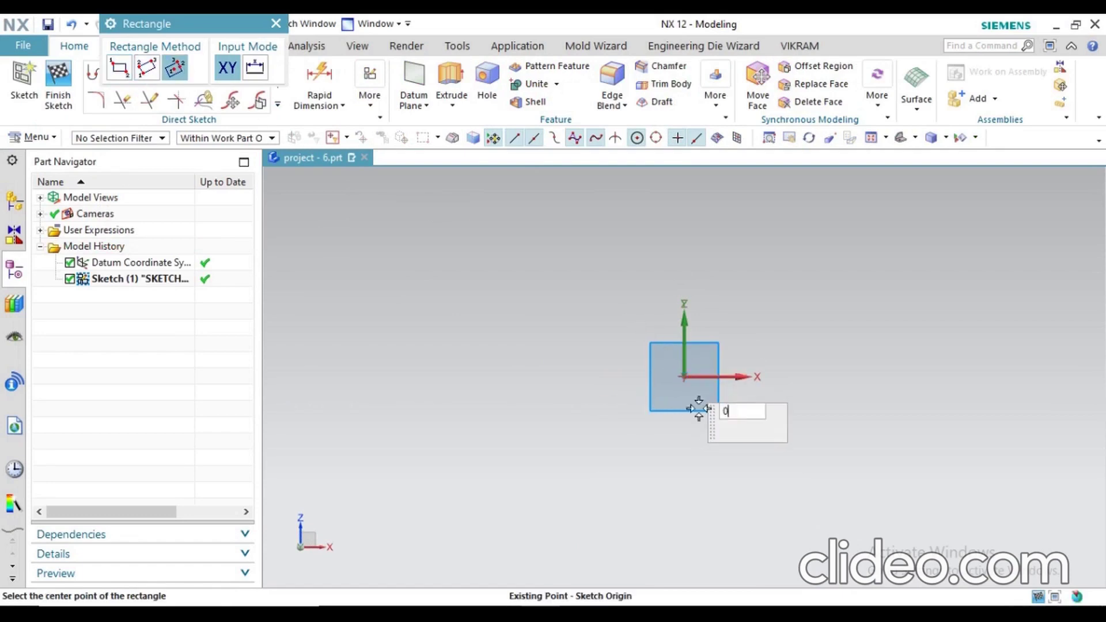
{"action": "left_click", "coordinate": [692, 392]}
{"action": "left_click", "coordinate": [785, 374]}
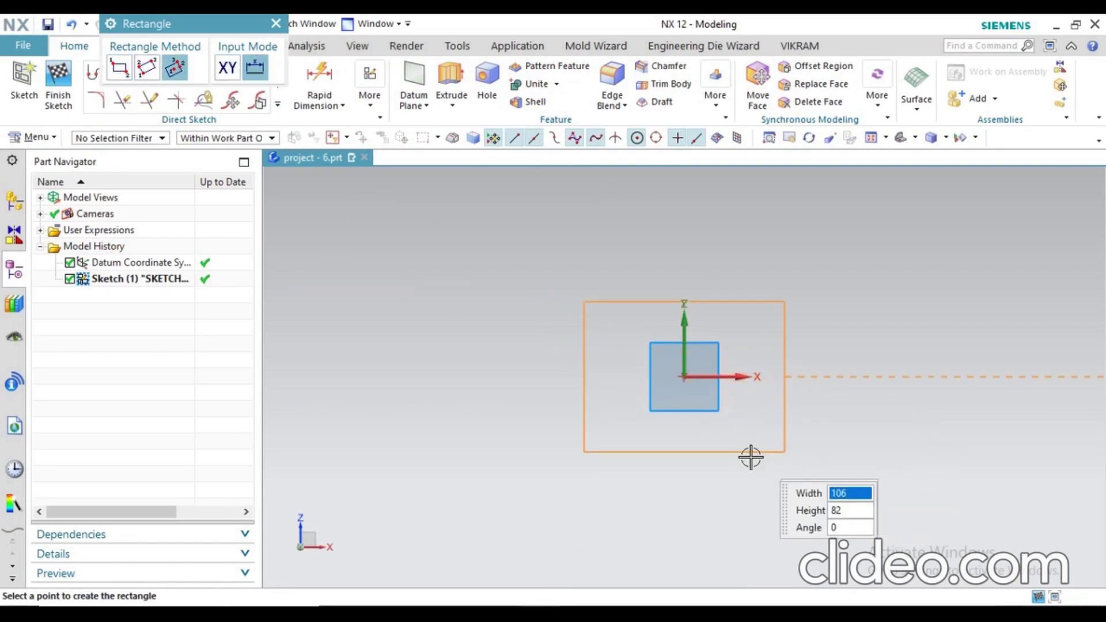
{"action": "left_click", "coordinate": [754, 478]}
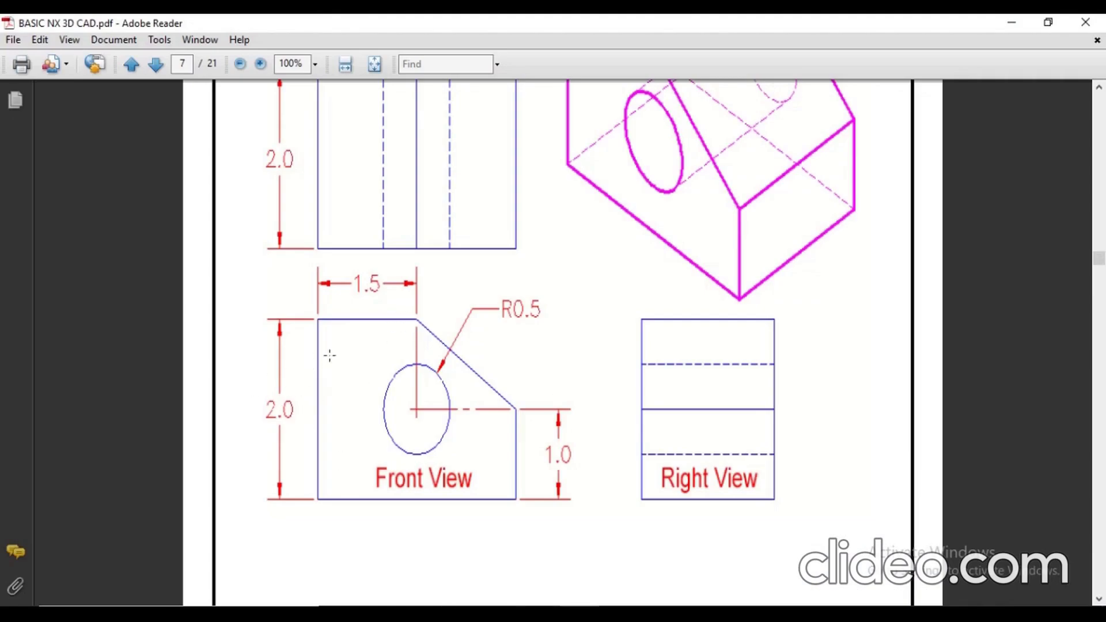
Consult the dimensions in the PDF drawing, return to NX and dimension the rectangle's height as 2.
{"action": "scroll", "coordinate": [374, 407], "scroll_direction": "up", "scroll_amount": 4}
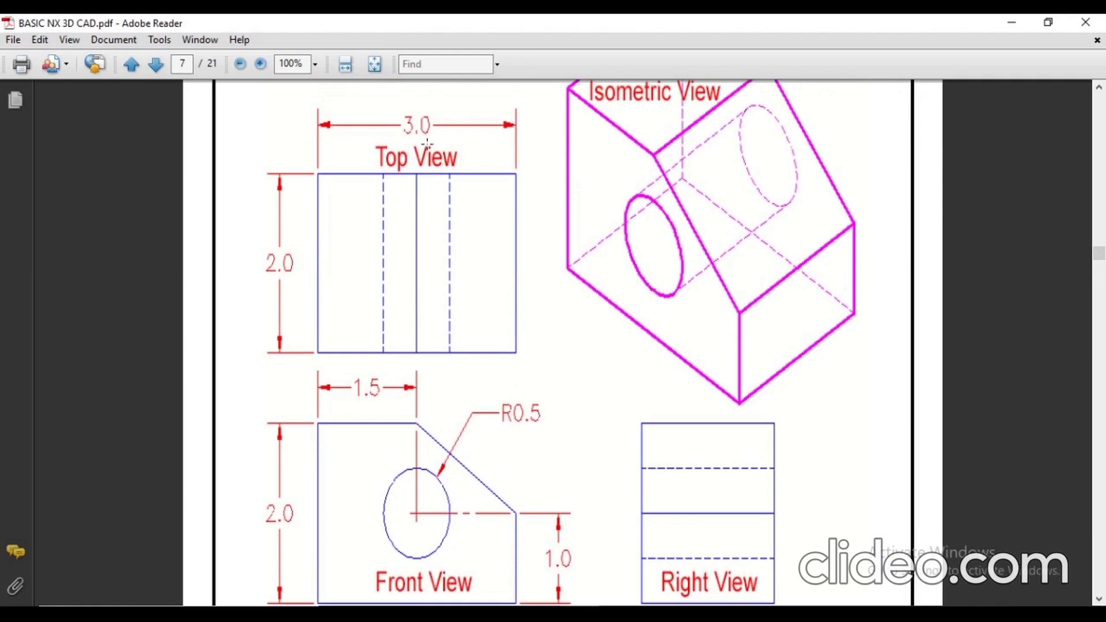
{"action": "scroll", "coordinate": [301, 244], "scroll_direction": "down", "scroll_amount": 4}
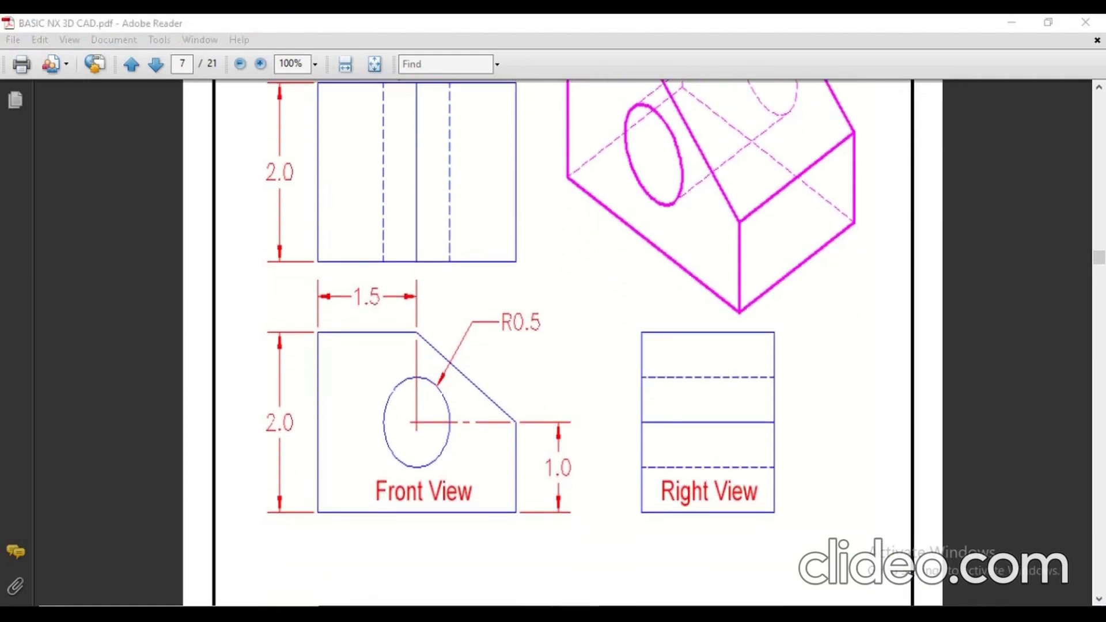
{"action": "key", "text": "alt+Tab"}
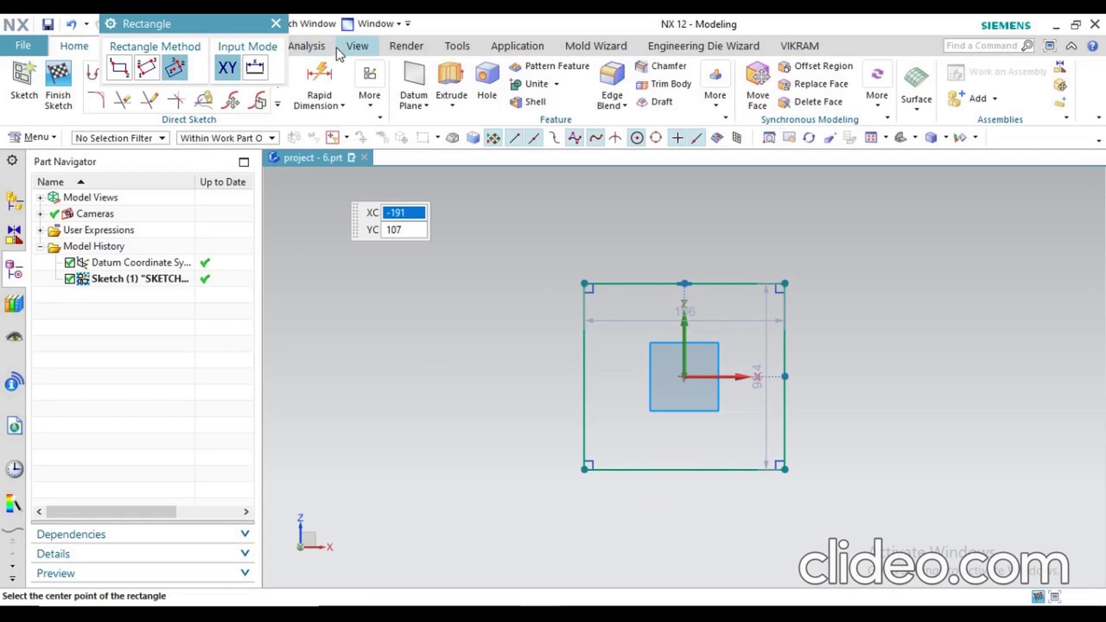
{"action": "left_click", "coordinate": [319, 77]}
{"action": "left_click", "coordinate": [581, 357]}
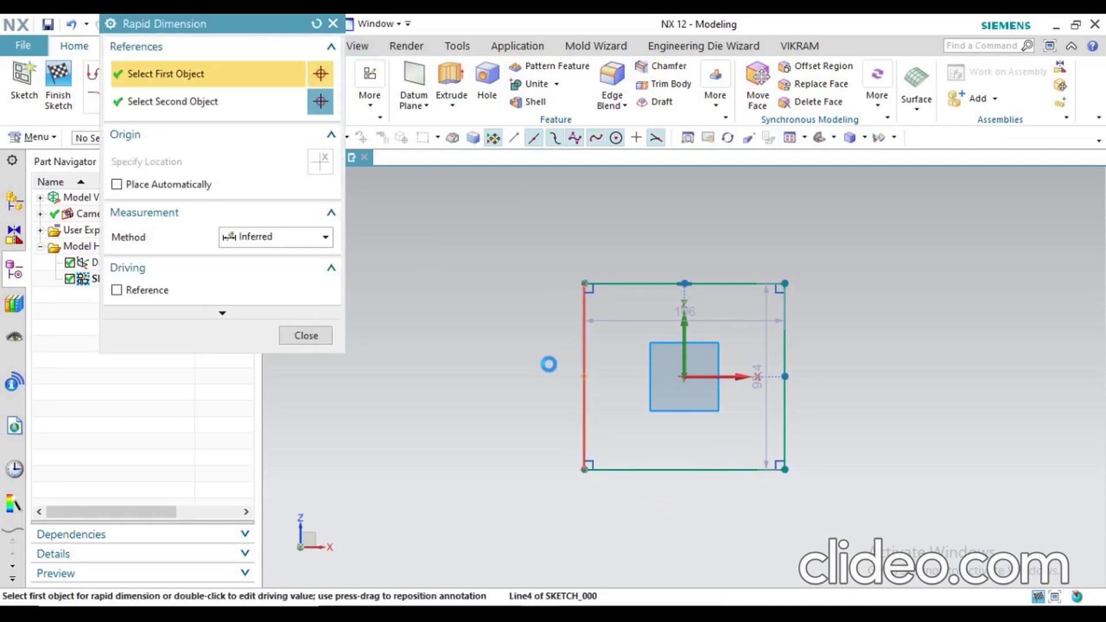
{"action": "left_click", "coordinate": [476, 369]}
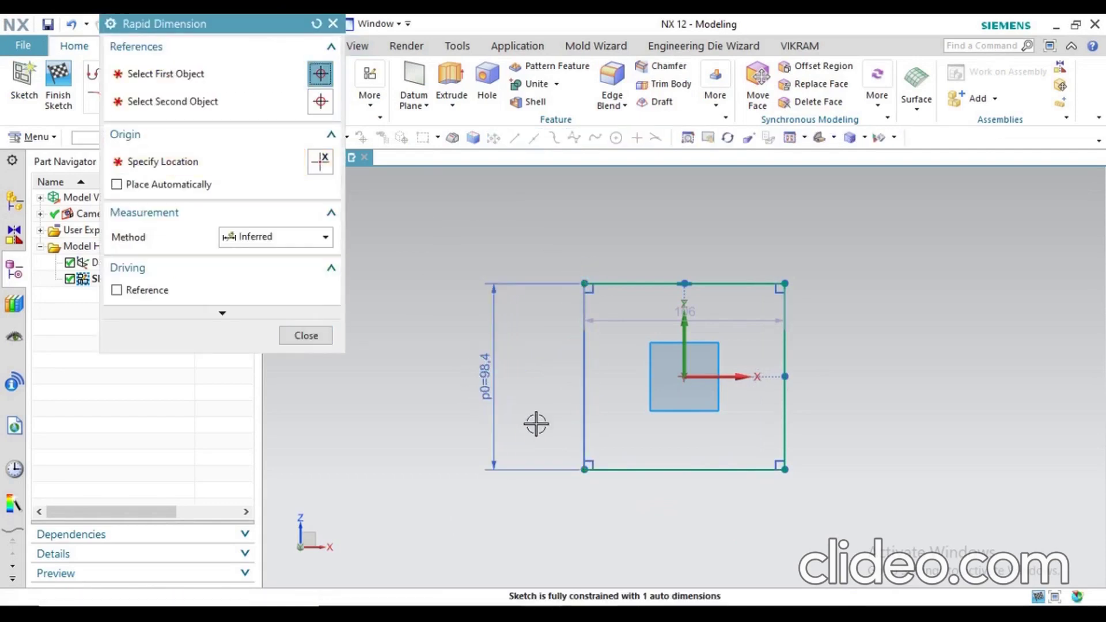
{"action": "type", "text": "2"}
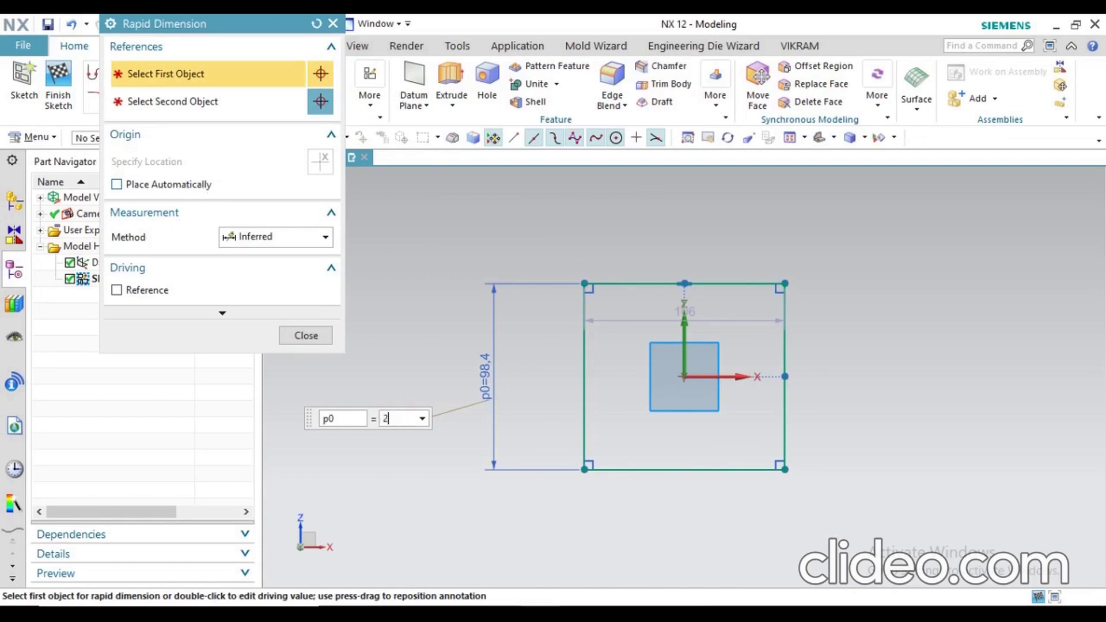
{"action": "key", "text": "Return"}
Dimension the rectangle's width along its upper edge as 3 and finish the Rapid Dimension command.
{"action": "scroll", "coordinate": [687, 373], "scroll_direction": "up", "scroll_amount": 18}
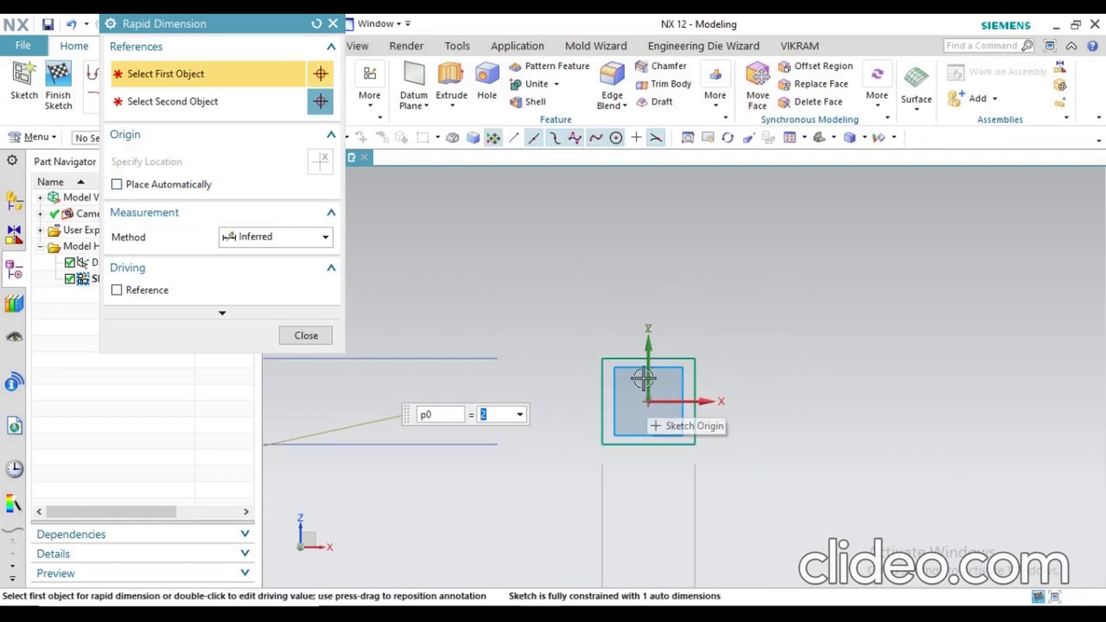
{"action": "left_click", "coordinate": [628, 368]}
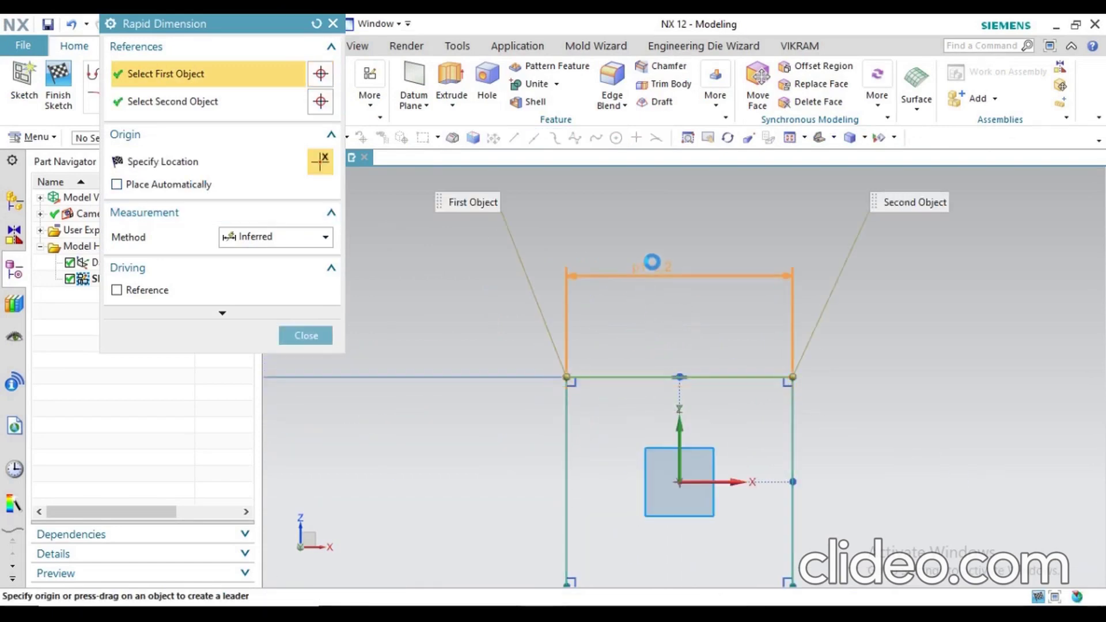
{"action": "left_click", "coordinate": [649, 260]}
{"action": "type", "text": "3"}
{"action": "key", "text": "Return"}
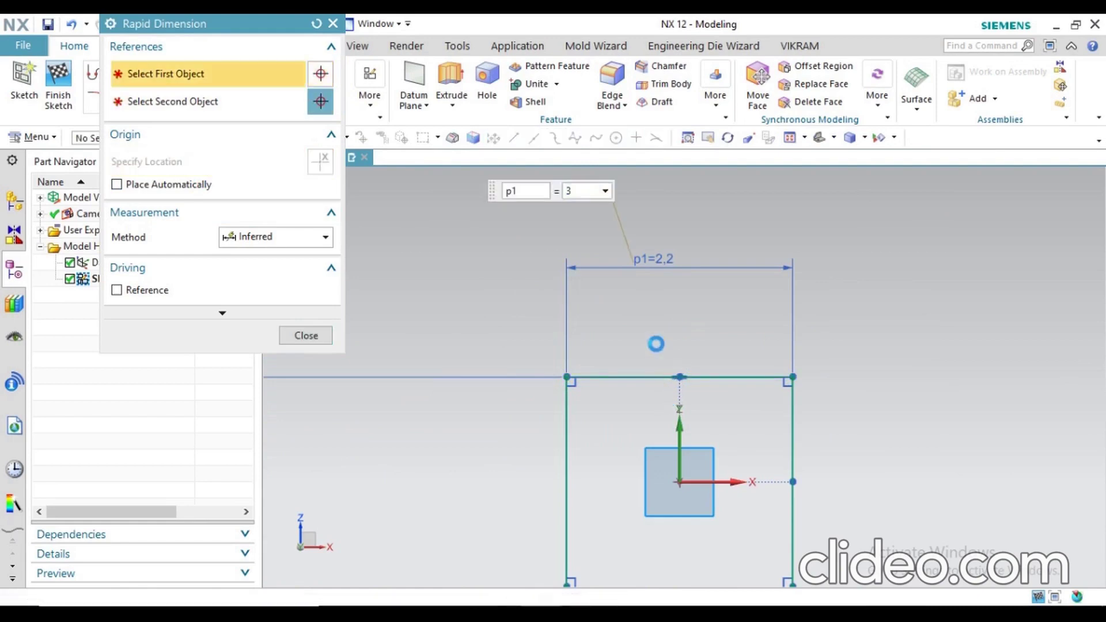
{"action": "scroll", "coordinate": [561, 301], "scroll_direction": "down", "scroll_amount": 5}
{"action": "scroll", "coordinate": [574, 350], "scroll_direction": "up", "scroll_amount": 5}
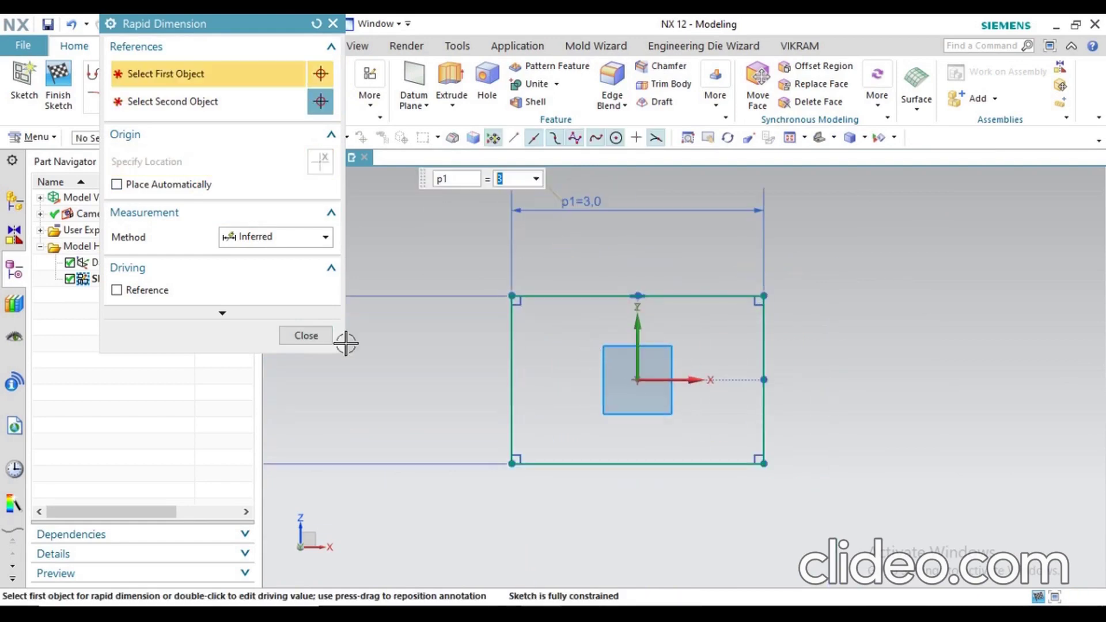
{"action": "left_click", "coordinate": [306, 336]}
Check the hole in the PDF drawing, then in NX draw a 0.5 diameter circle centred about 0.4 right of and 0.1 above the origin.
{"action": "key", "text": "alt+Tab"}
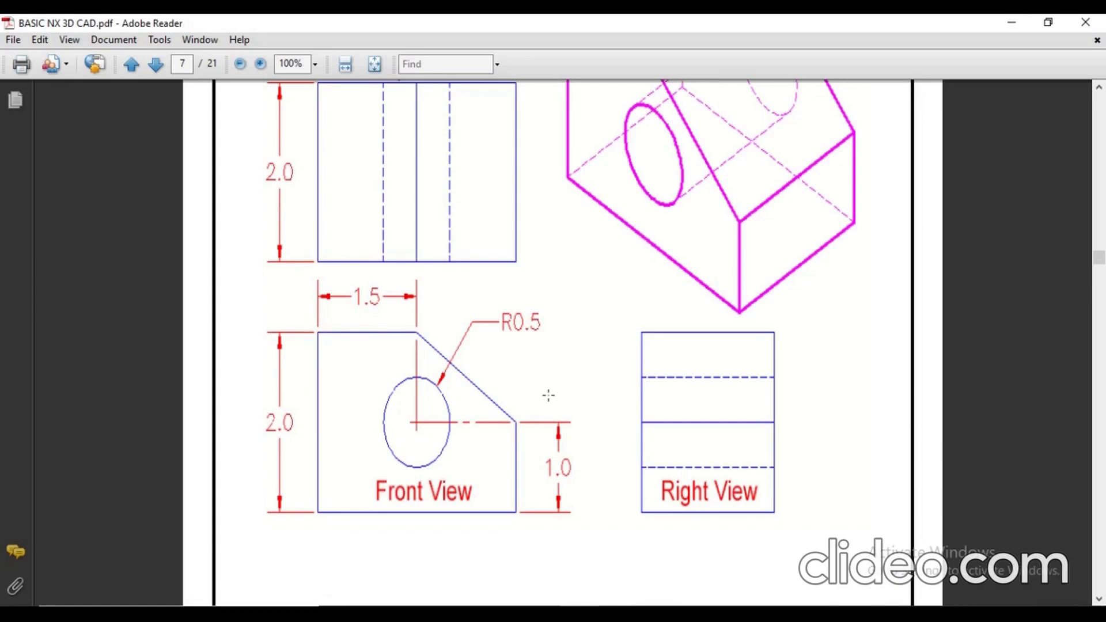
{"action": "scroll", "coordinate": [484, 369], "scroll_direction": "up", "scroll_amount": 3}
{"action": "scroll", "coordinate": [450, 215], "scroll_direction": "down", "scroll_amount": 3}
{"action": "key", "text": "alt+Tab"}
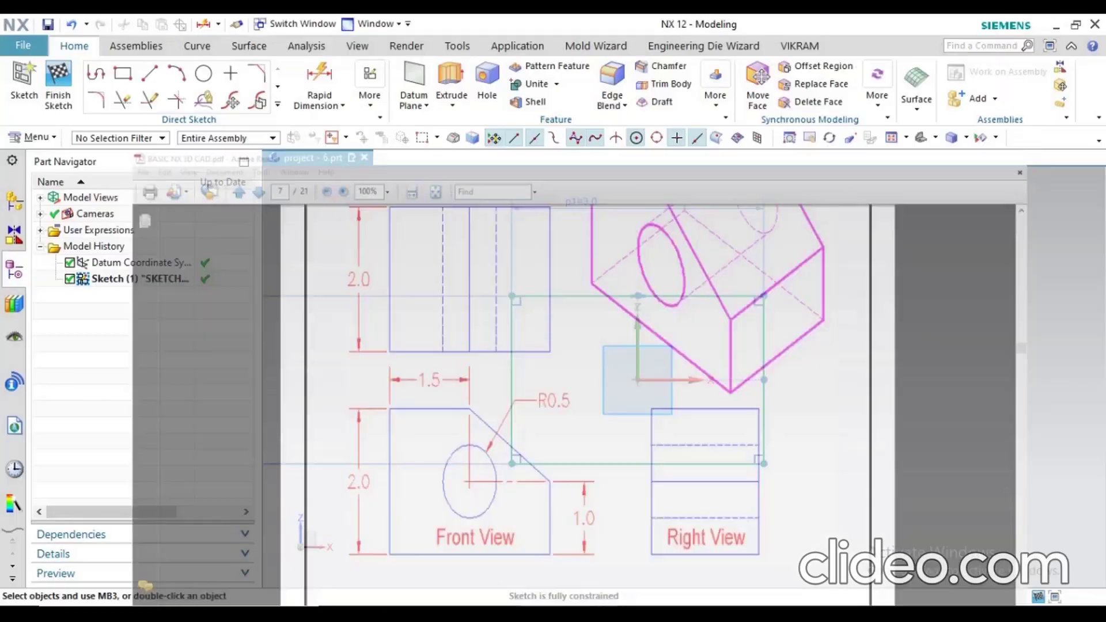
{"action": "left_click", "coordinate": [205, 74]}
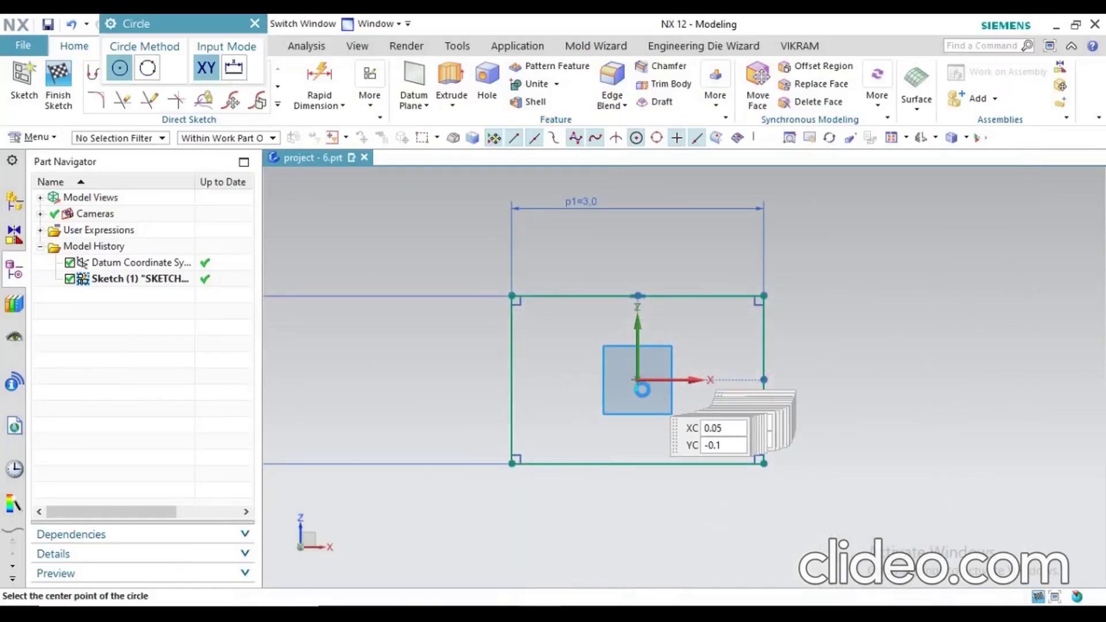
{"action": "scroll", "coordinate": [627, 358], "scroll_direction": "up", "scroll_amount": 5}
{"action": "scroll", "coordinate": [658, 436], "scroll_direction": "down", "scroll_amount": 3}
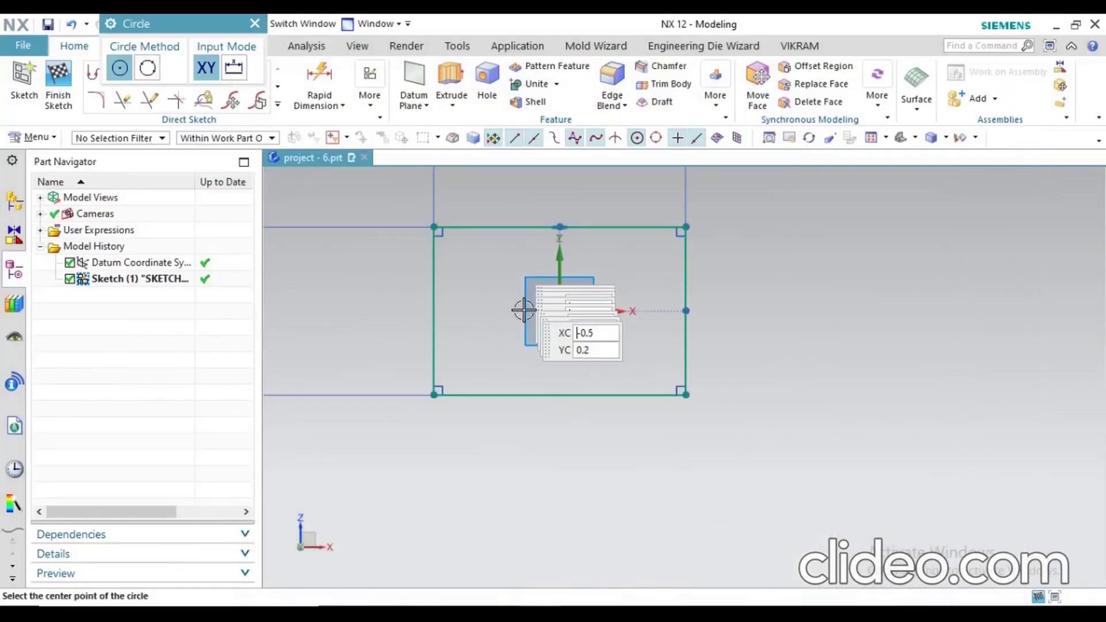
{"action": "scroll", "coordinate": [588, 309], "scroll_direction": "up", "scroll_amount": 2}
{"action": "scroll", "coordinate": [596, 292], "scroll_direction": "up", "scroll_amount": 2}
{"action": "left_click", "coordinate": [597, 292]}
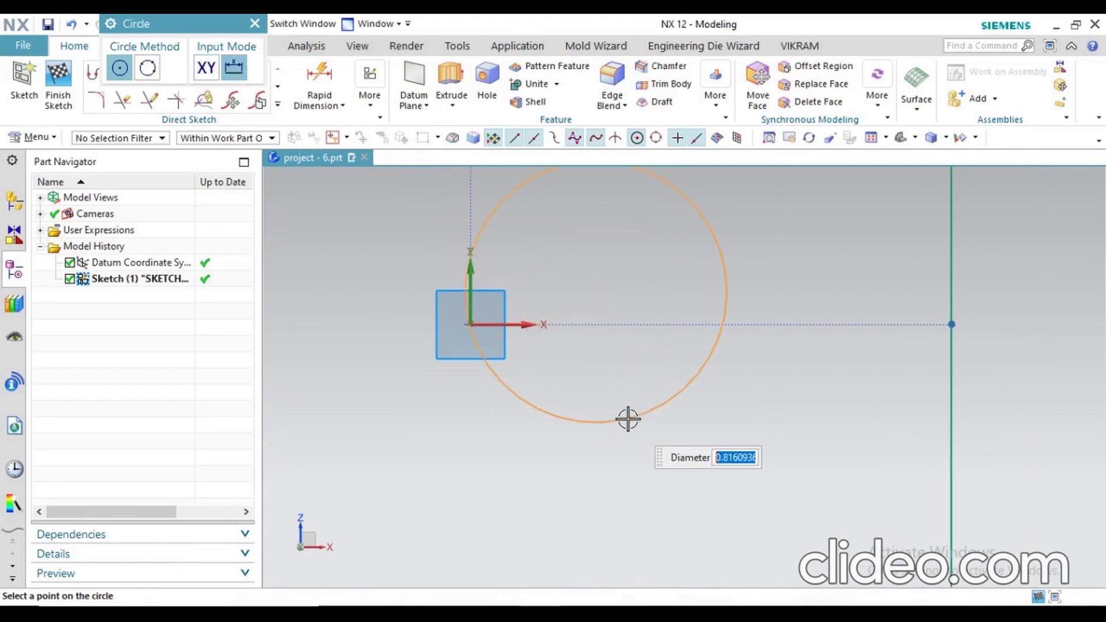
{"action": "type", "text": "0.5"}
{"action": "key", "text": "Return"}
{"action": "scroll", "coordinate": [580, 365], "scroll_direction": "down", "scroll_amount": 4}
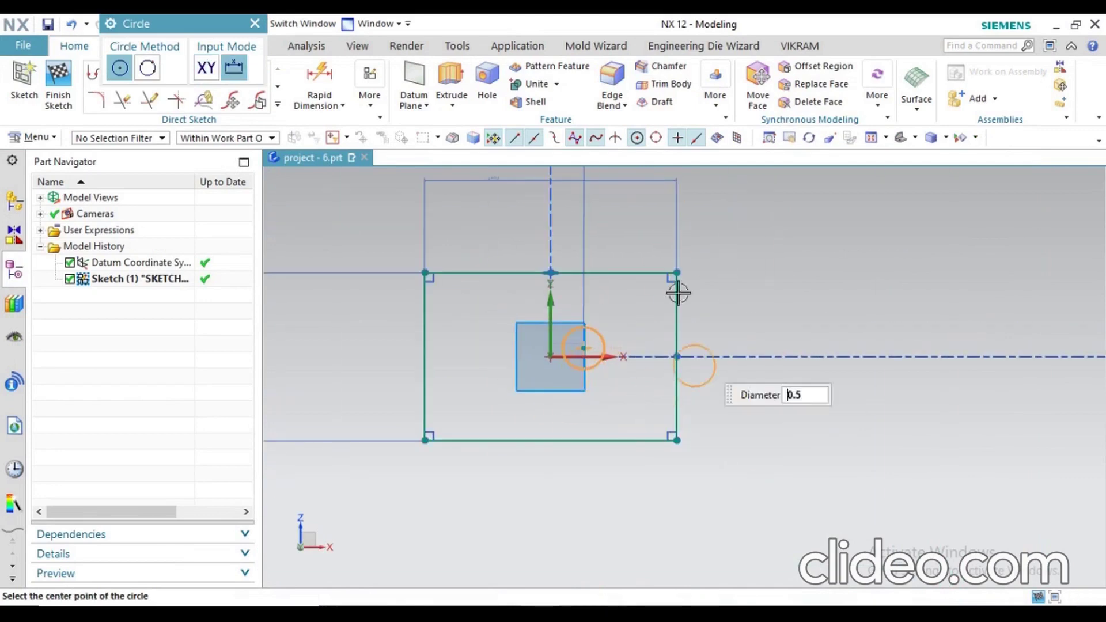
{"action": "key", "text": "Escape"}
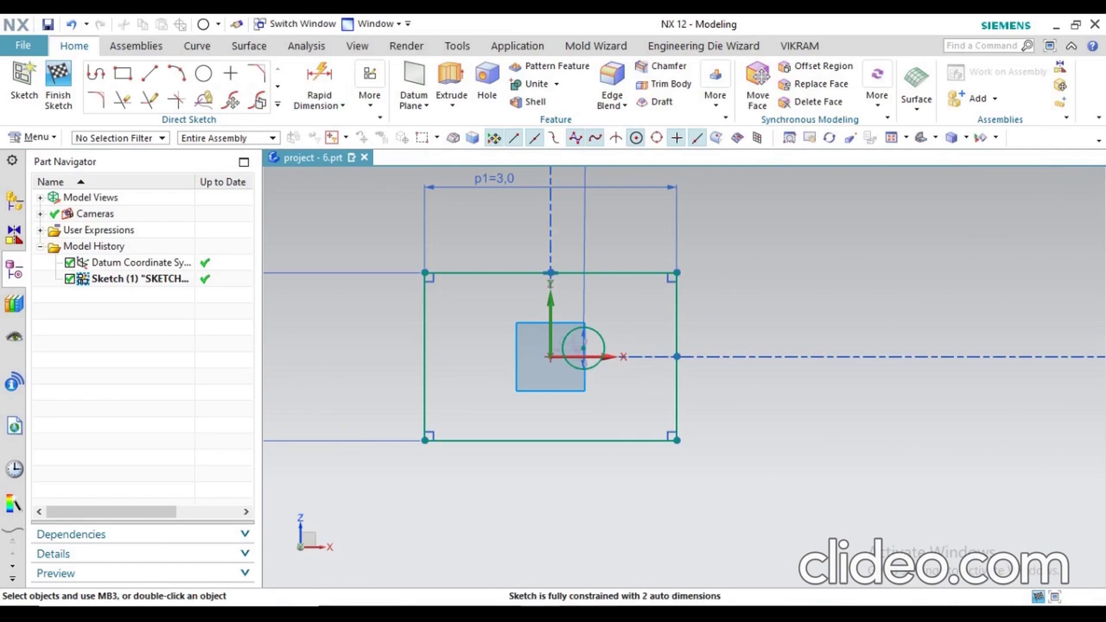
Check the hole's position in the PDF drawing, return to NX and dimension the circle's centre 1 above the rectangle's lower edge.
{"action": "key", "text": "alt+Tab"}
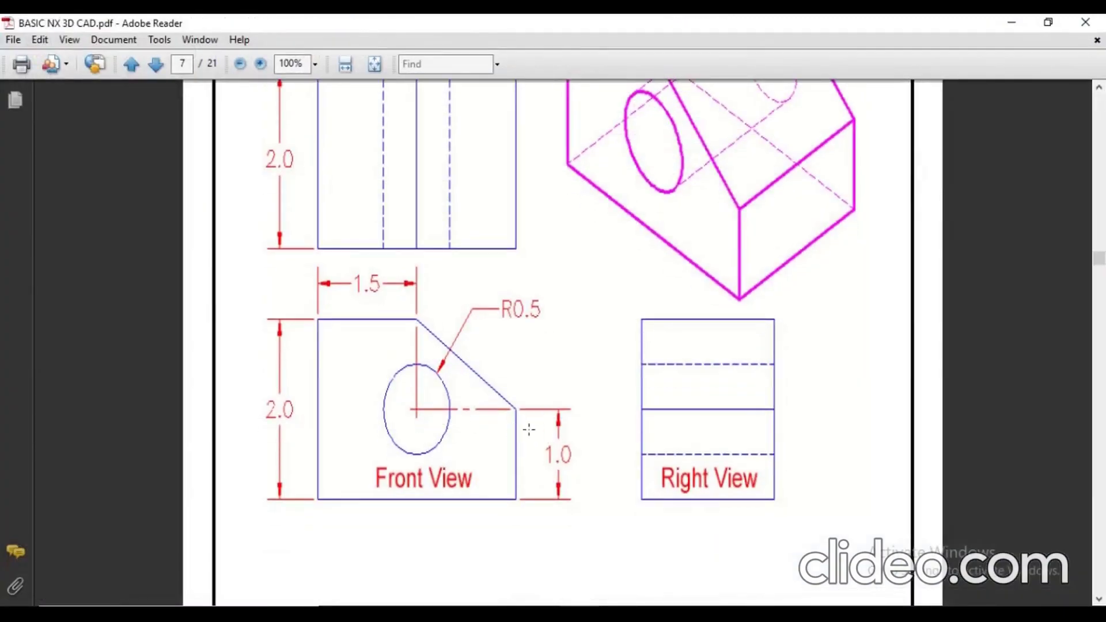
{"action": "left_click_drag", "start_coordinate": [529, 429], "coordinate": [601, 491]}
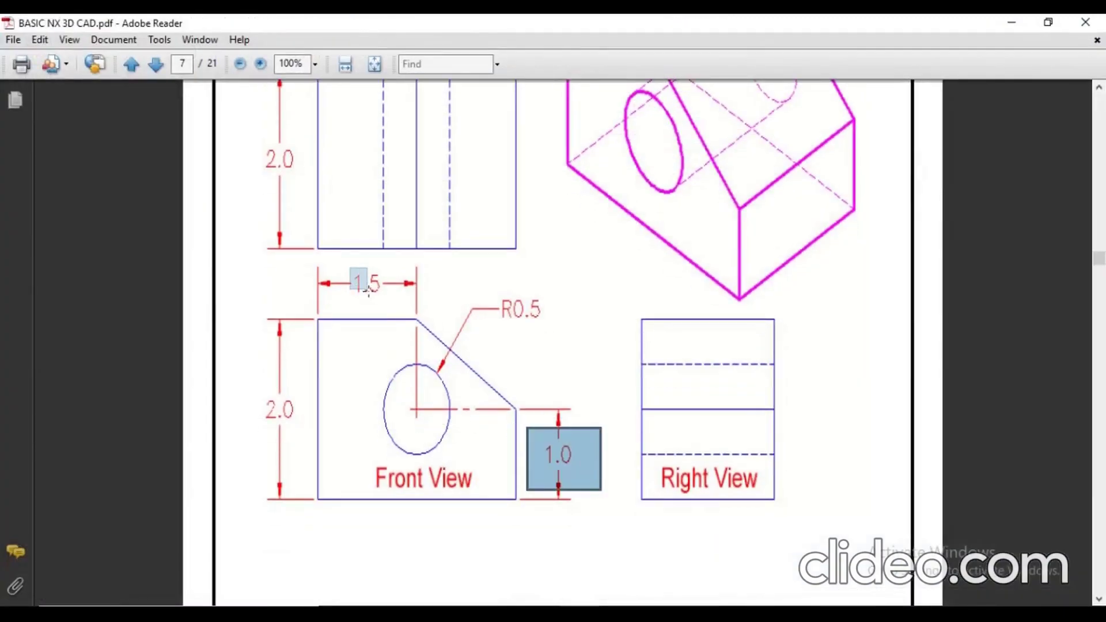
{"action": "left_click_drag", "start_coordinate": [380, 302], "coordinate": [382, 303]}
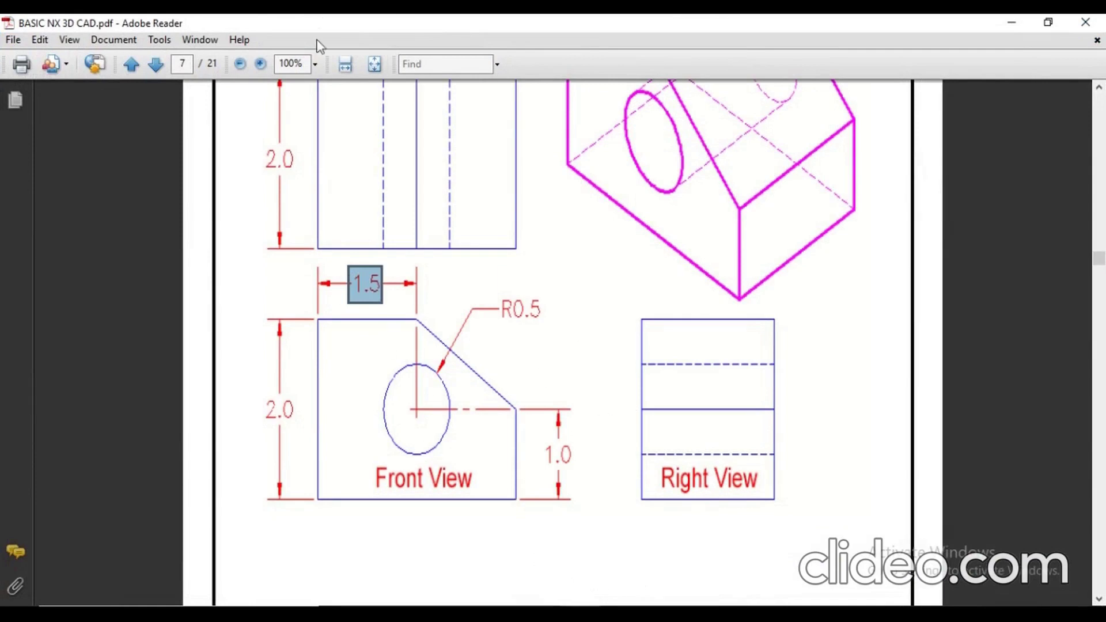
{"action": "key", "text": "alt+Tab"}
{"action": "scroll", "coordinate": [586, 347], "scroll_direction": "up", "scroll_amount": 7}
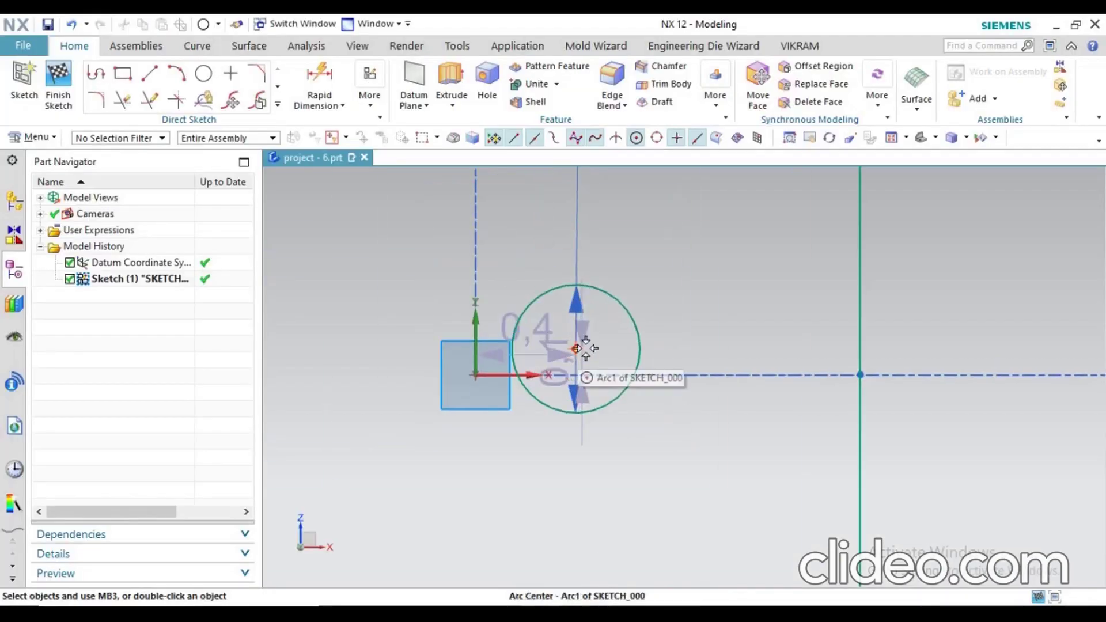
{"action": "scroll", "coordinate": [491, 298], "scroll_direction": "down", "scroll_amount": 4}
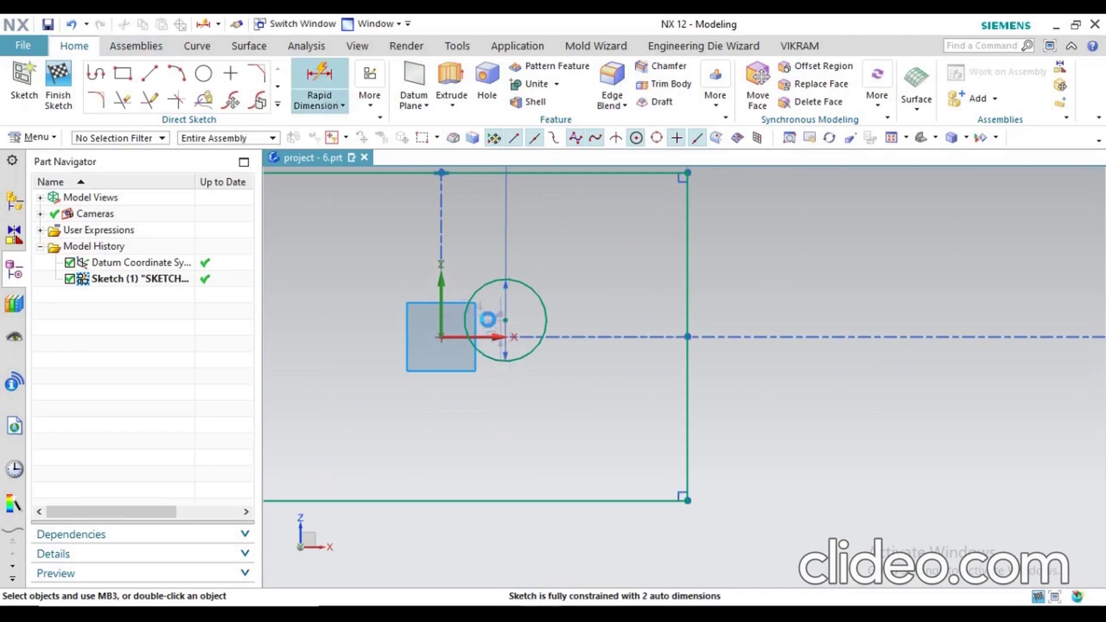
{"action": "left_click", "coordinate": [505, 359]}
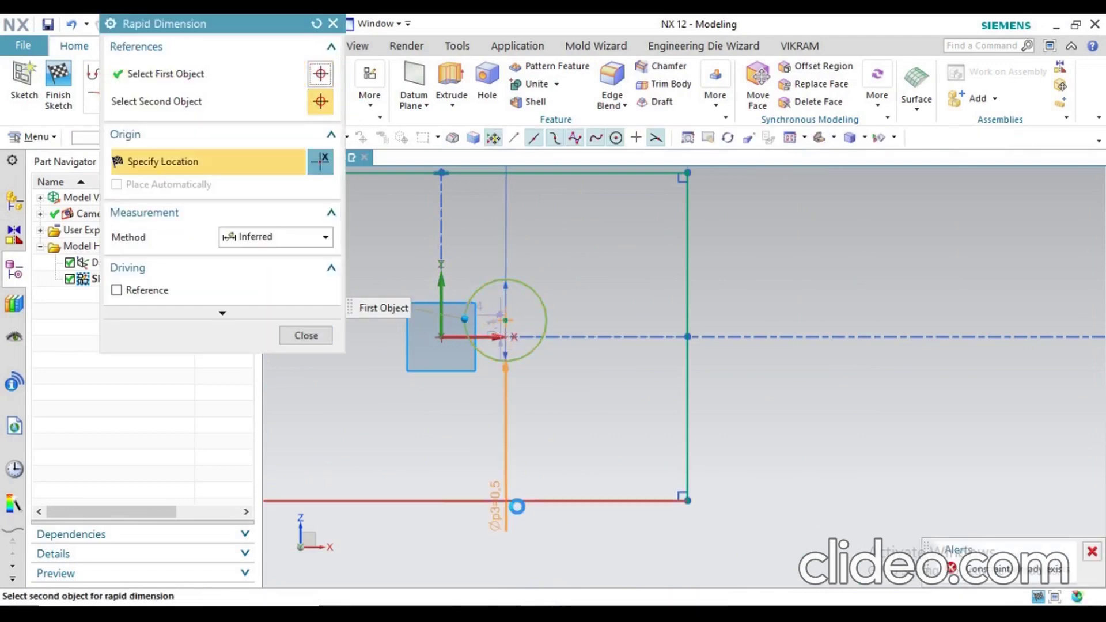
{"action": "left_click", "coordinate": [516, 502]}
{"action": "left_click", "coordinate": [724, 447]}
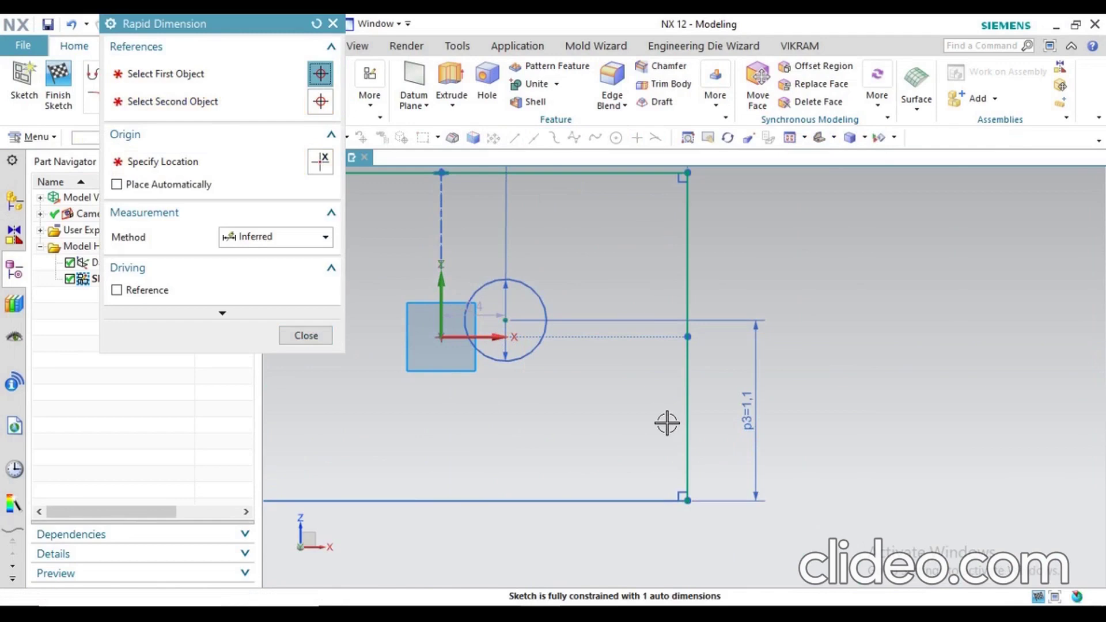
{"action": "type", "text": "1"}
{"action": "key", "text": "Return"}
{"action": "scroll", "coordinate": [615, 457], "scroll_direction": "down", "scroll_amount": 2}
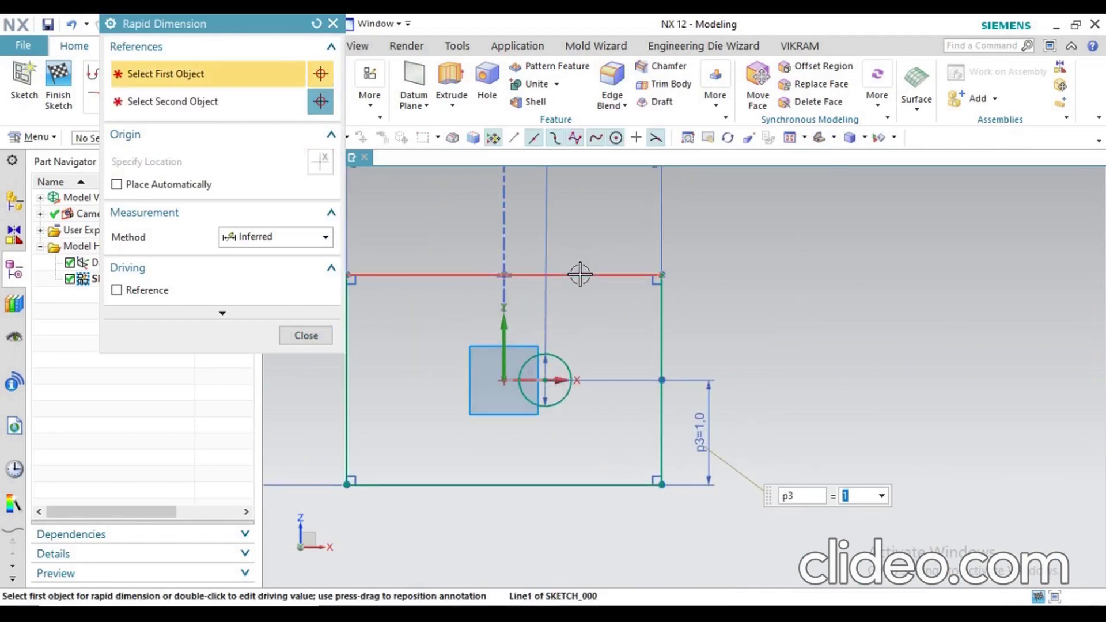
Try a vertical dimension between the rectangle's upper edge and the circle's centre, and delete that dimension.
{"action": "left_click", "coordinate": [580, 275]}
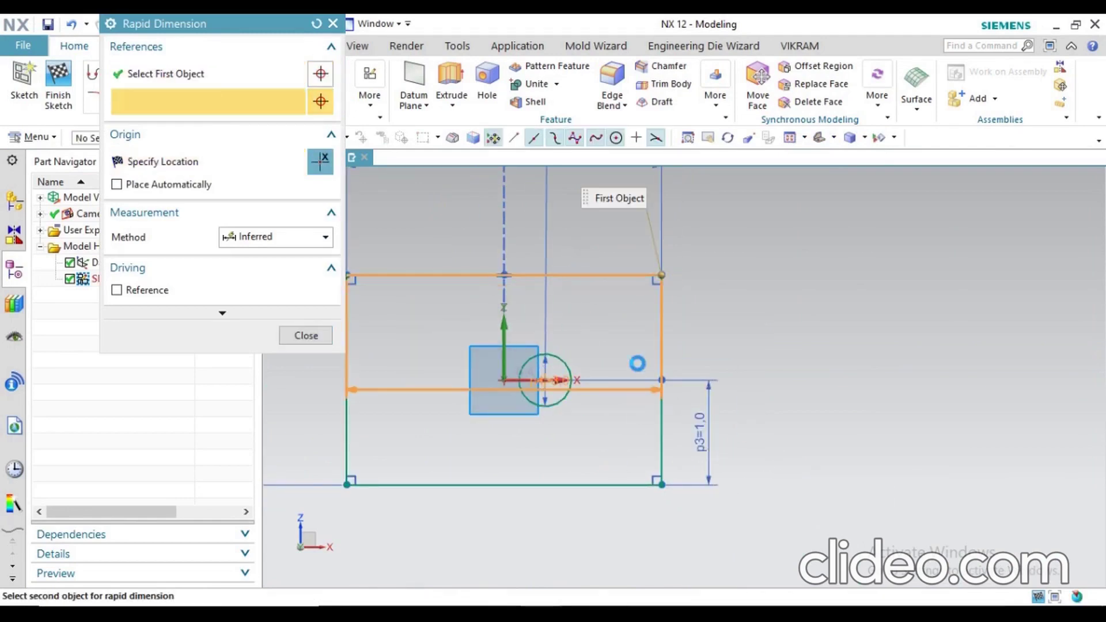
{"action": "left_click", "coordinate": [638, 378]}
{"action": "left_click", "coordinate": [810, 340]}
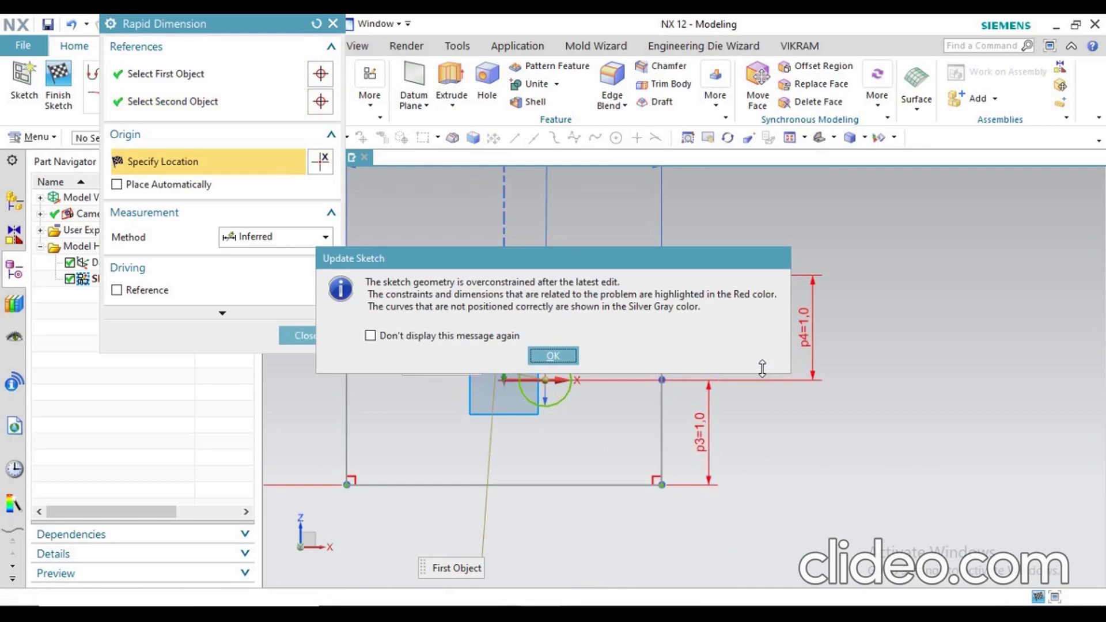
{"action": "key", "text": "Return"}
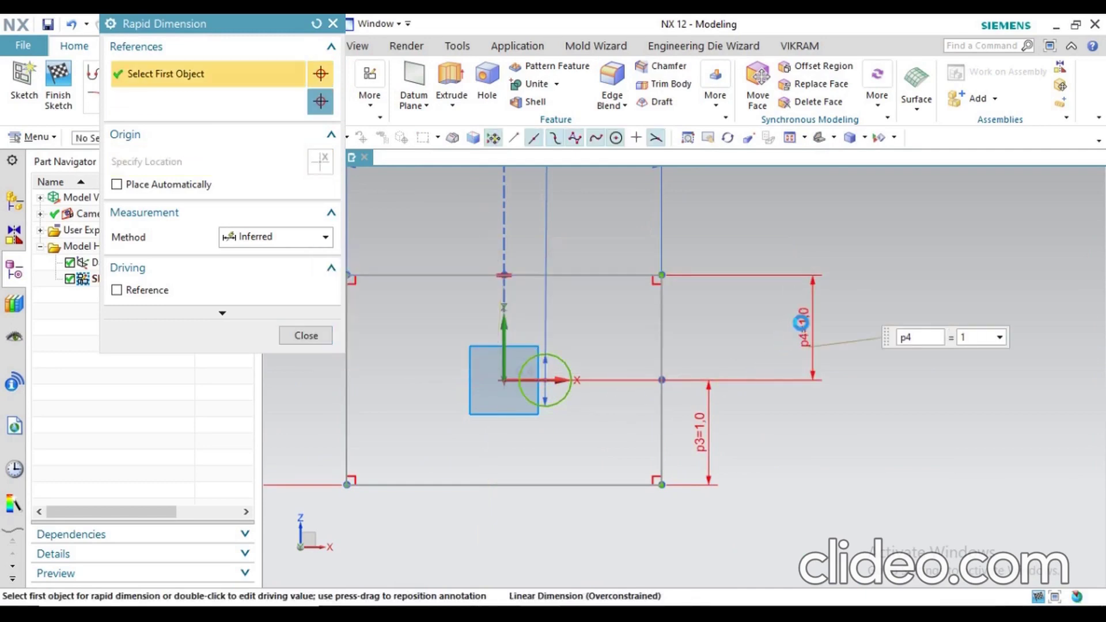
{"action": "left_click", "coordinate": [801, 323]}
{"action": "key", "text": "Escape"}
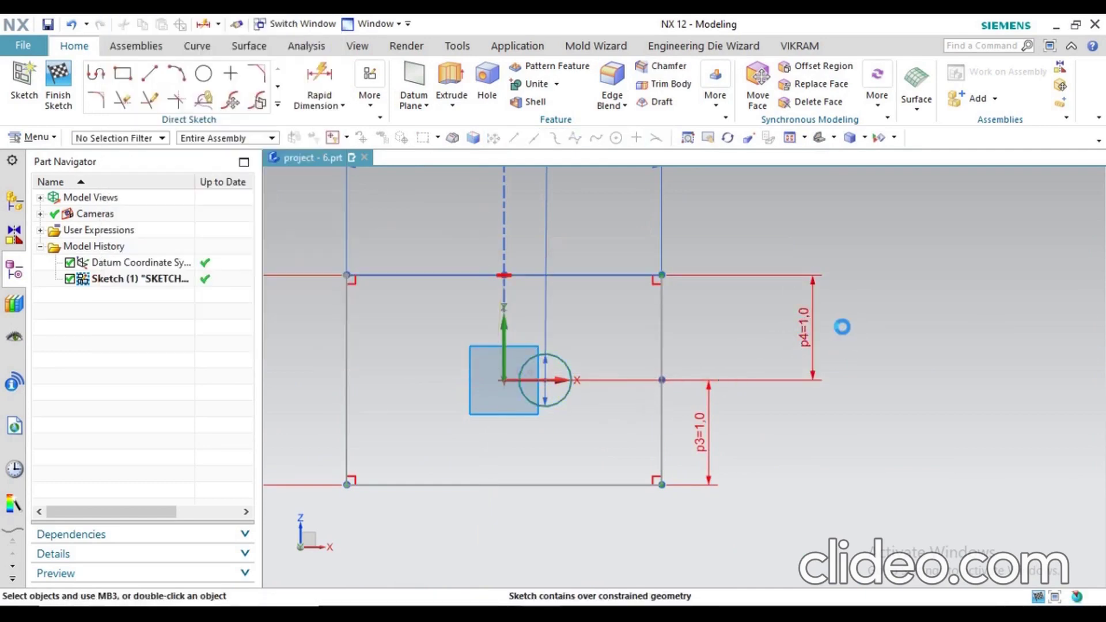
{"action": "left_click", "coordinate": [804, 323]}
{"action": "key", "text": "Delete"}
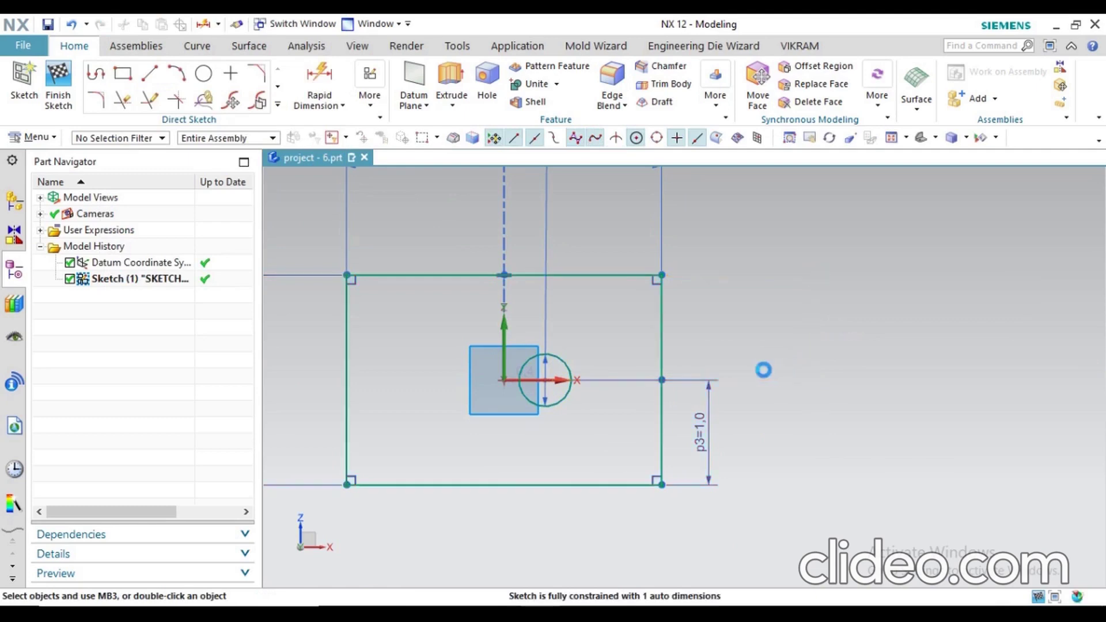
Dimension the circle's centre 1.5 from the rectangle's left edge and finish the Rapid Dimension command.
{"action": "scroll", "coordinate": [631, 384], "scroll_direction": "up", "scroll_amount": 3}
{"action": "scroll", "coordinate": [682, 396], "scroll_direction": "down", "scroll_amount": 3}
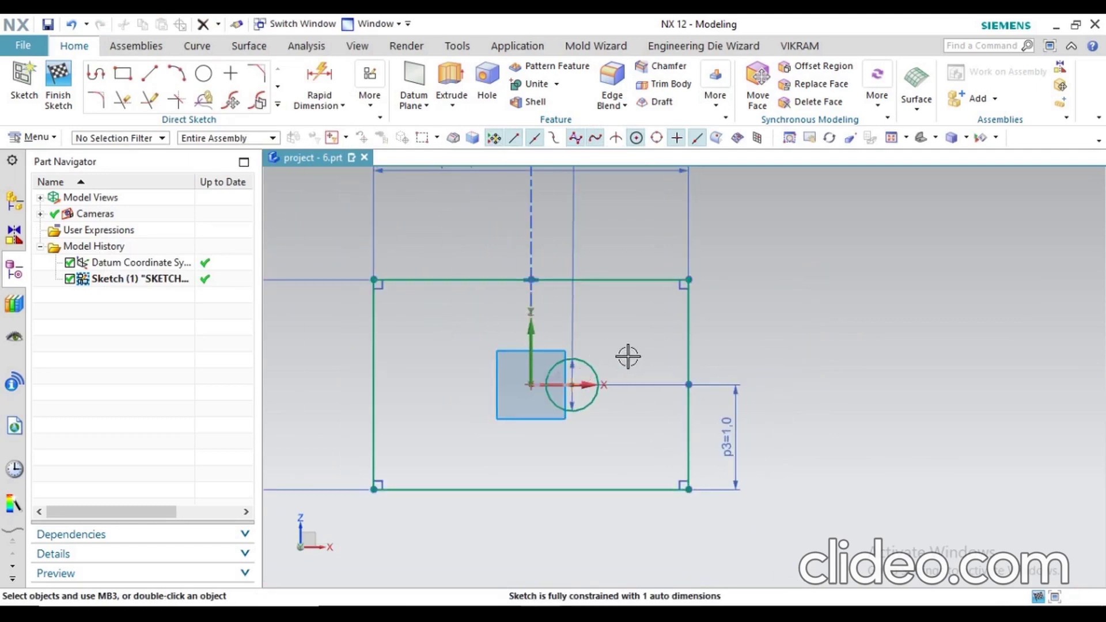
{"action": "left_click", "coordinate": [319, 81]}
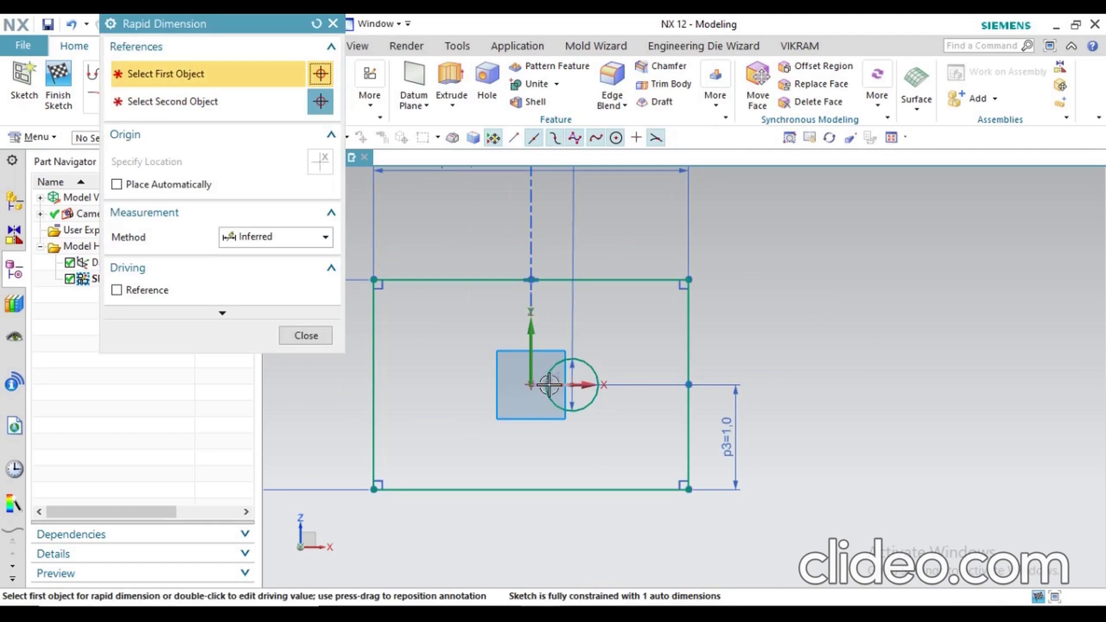
{"action": "left_click", "coordinate": [374, 321]}
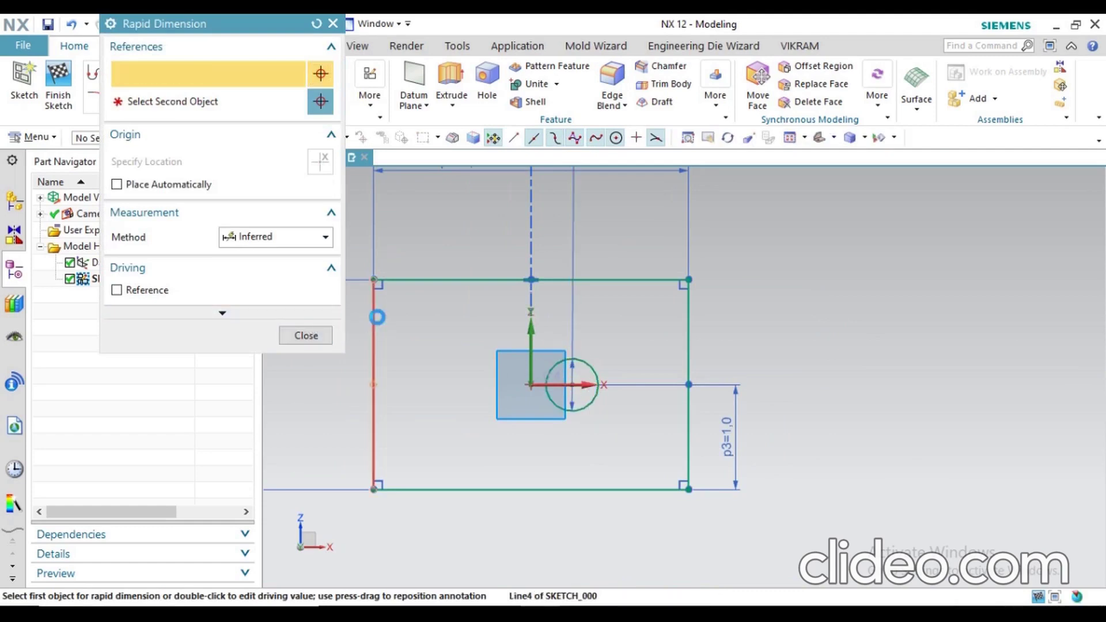
{"action": "left_click", "coordinate": [374, 489]}
{"action": "left_click", "coordinate": [577, 385]}
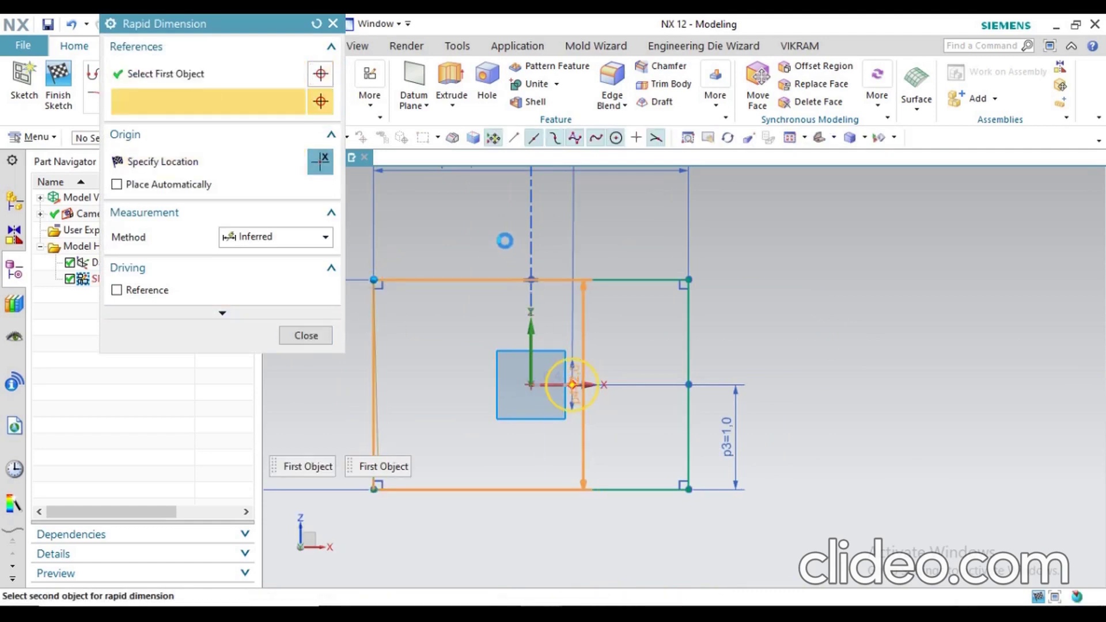
{"action": "left_click", "coordinate": [494, 230]}
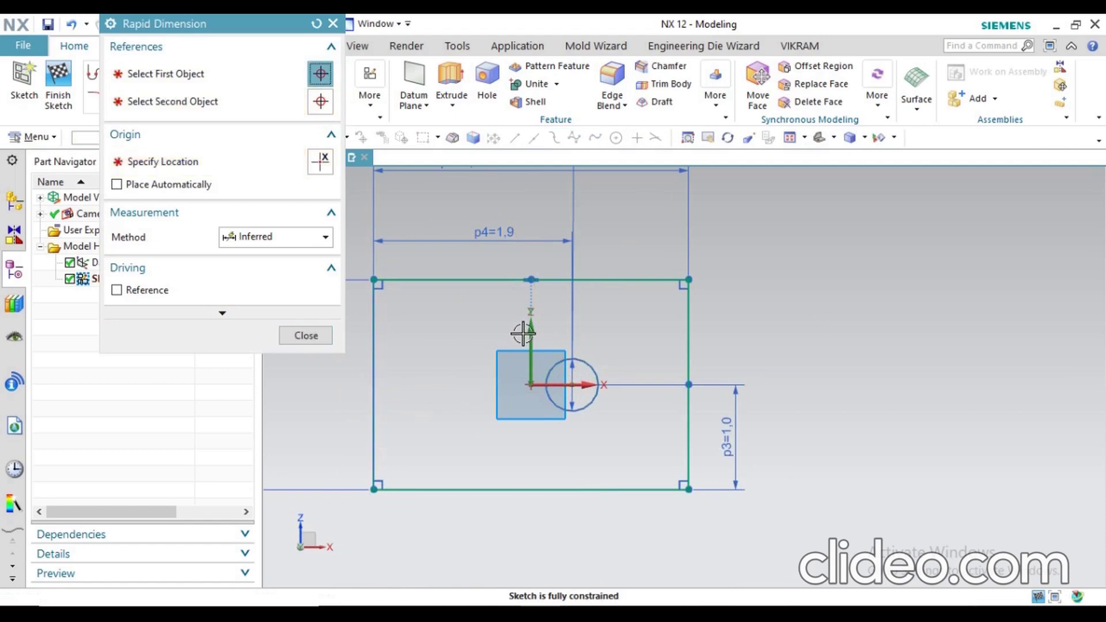
{"action": "type", "text": "1.5"}
{"action": "key", "text": "Return"}
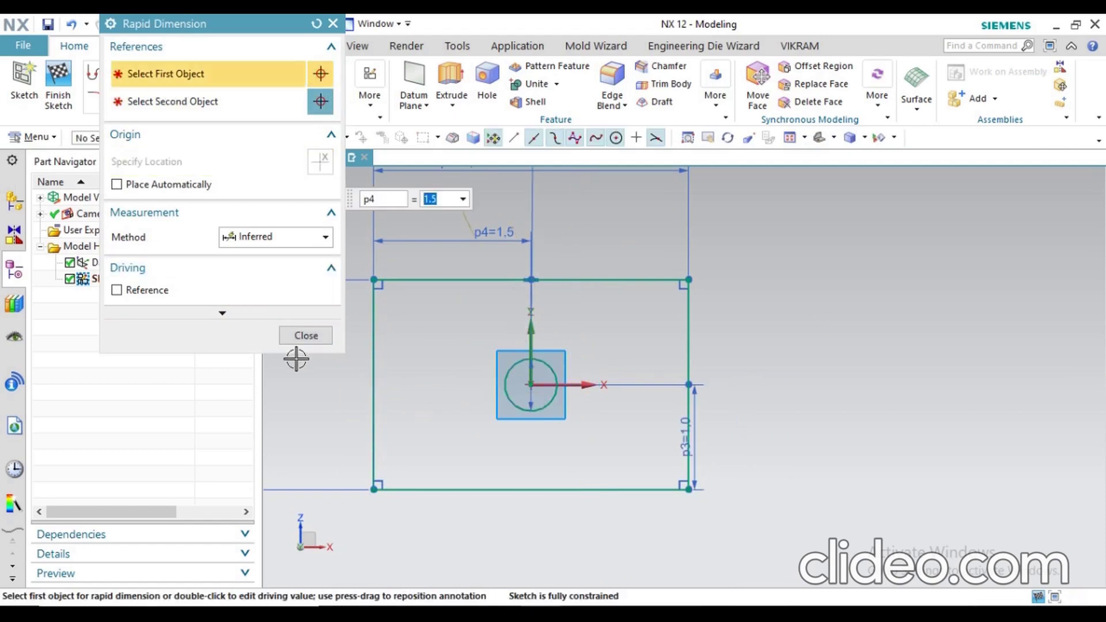
{"action": "left_click", "coordinate": [298, 341]}
{"action": "scroll", "coordinate": [674, 292], "scroll_direction": "up", "scroll_amount": 3}
{"action": "scroll", "coordinate": [639, 296], "scroll_direction": "down", "scroll_amount": 4}
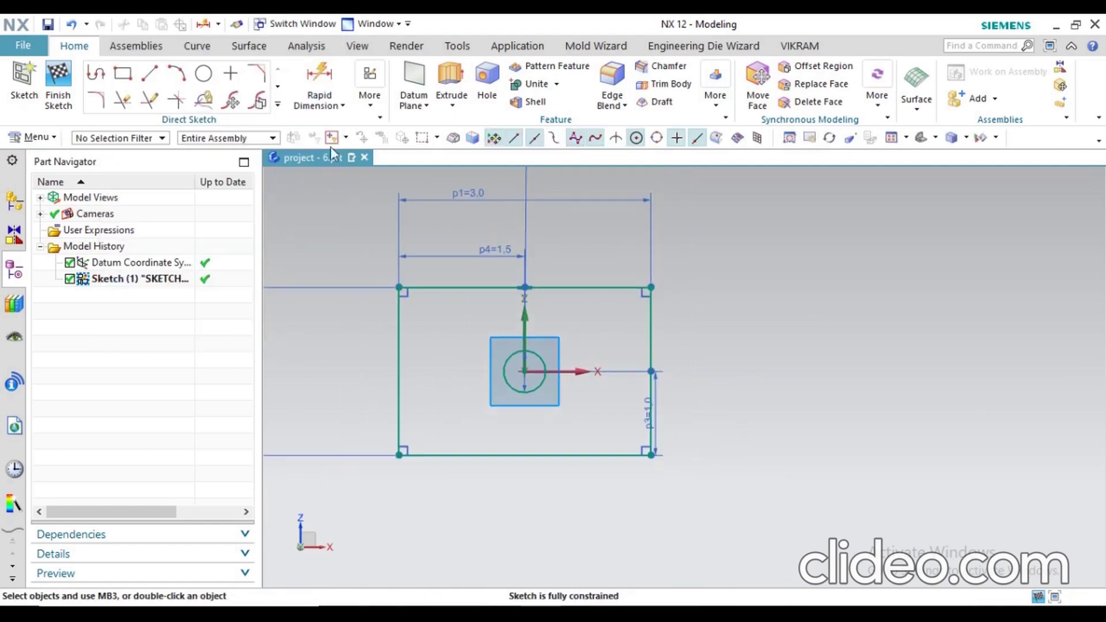
Check the angled corner in the PDF drawing and in NX chamfer the rectangle's upper-right corner asymmetrically, 1.5 along the upper edge and 1 down the side.
{"action": "key", "text": "alt+Tab"}
{"action": "scroll", "coordinate": [472, 346], "scroll_direction": "up", "scroll_amount": 2}
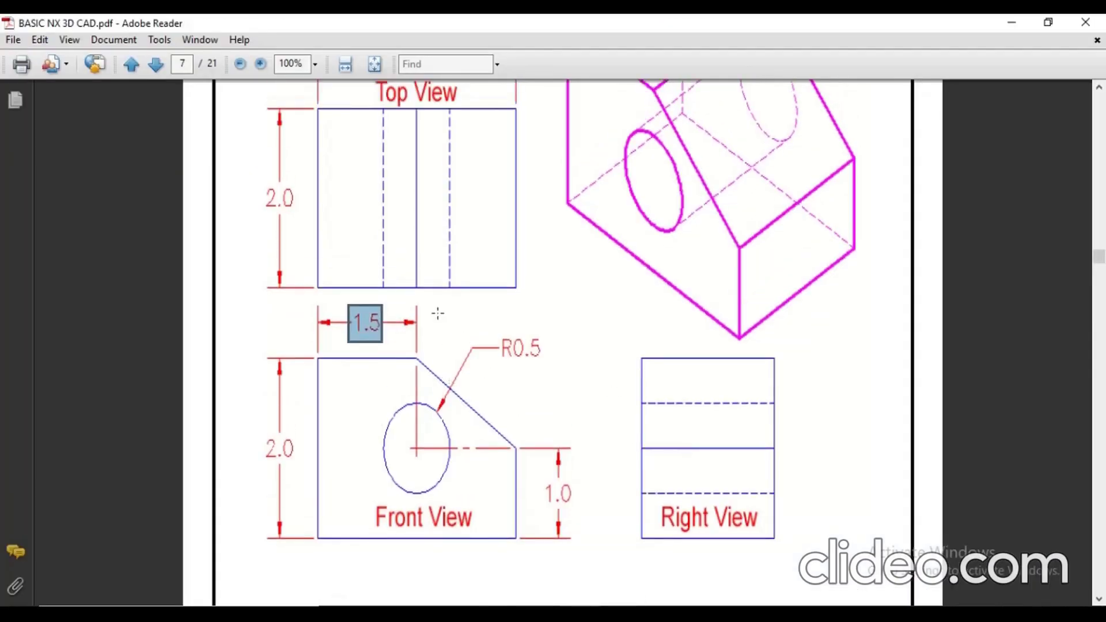
{"action": "left_click_drag", "start_coordinate": [438, 313], "coordinate": [563, 332]}
{"action": "left_click_drag", "start_coordinate": [565, 349], "coordinate": [576, 413]}
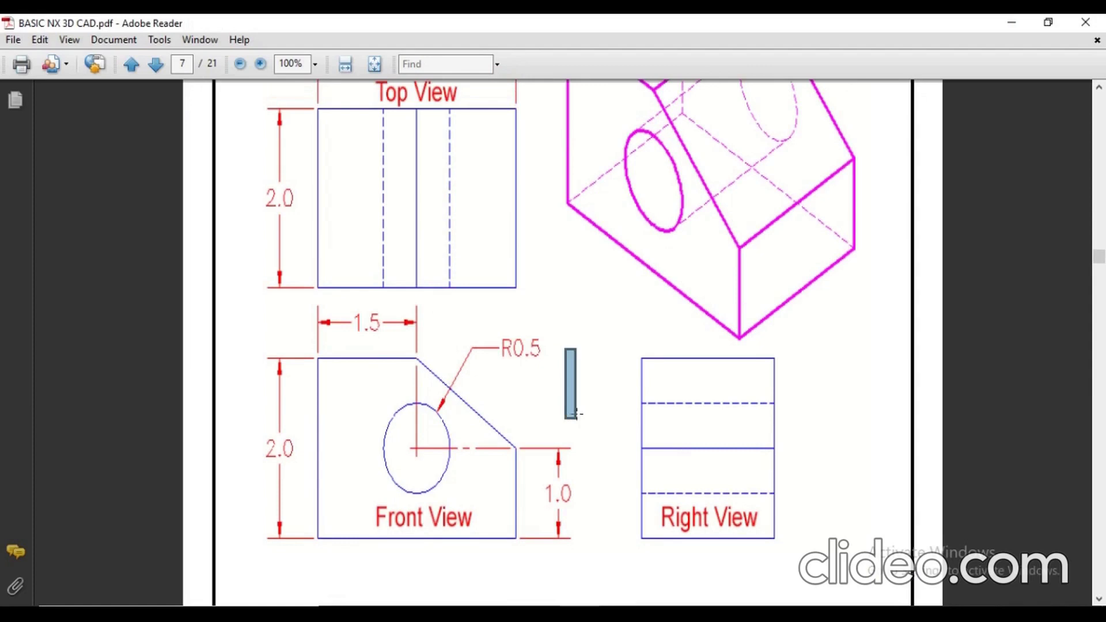
{"action": "key", "text": "alt+Tab"}
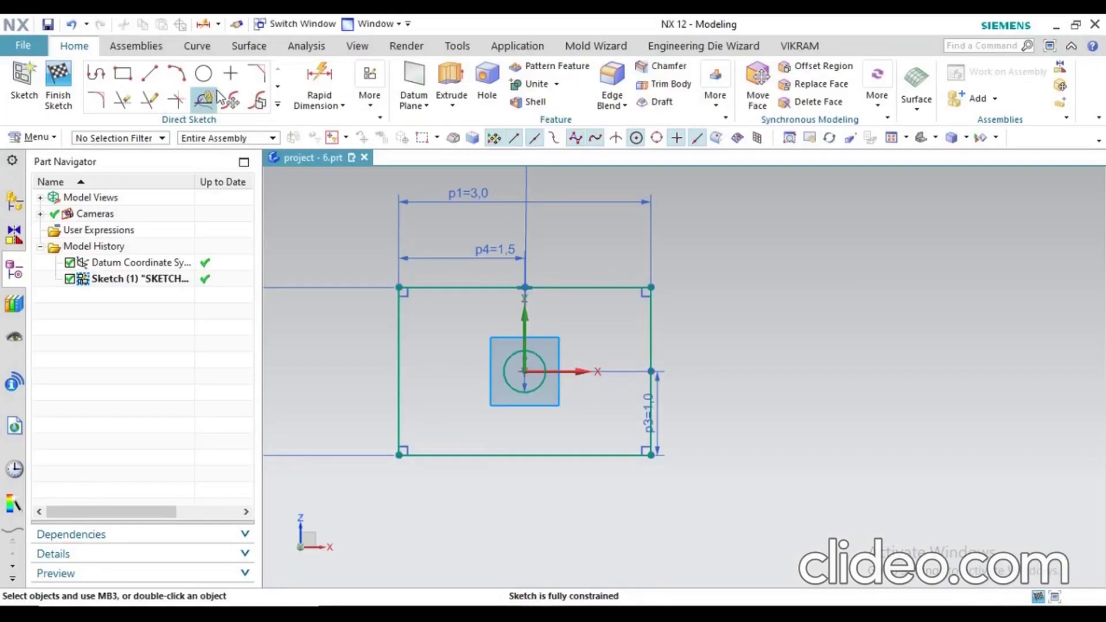
{"action": "left_click", "coordinate": [230, 73]}
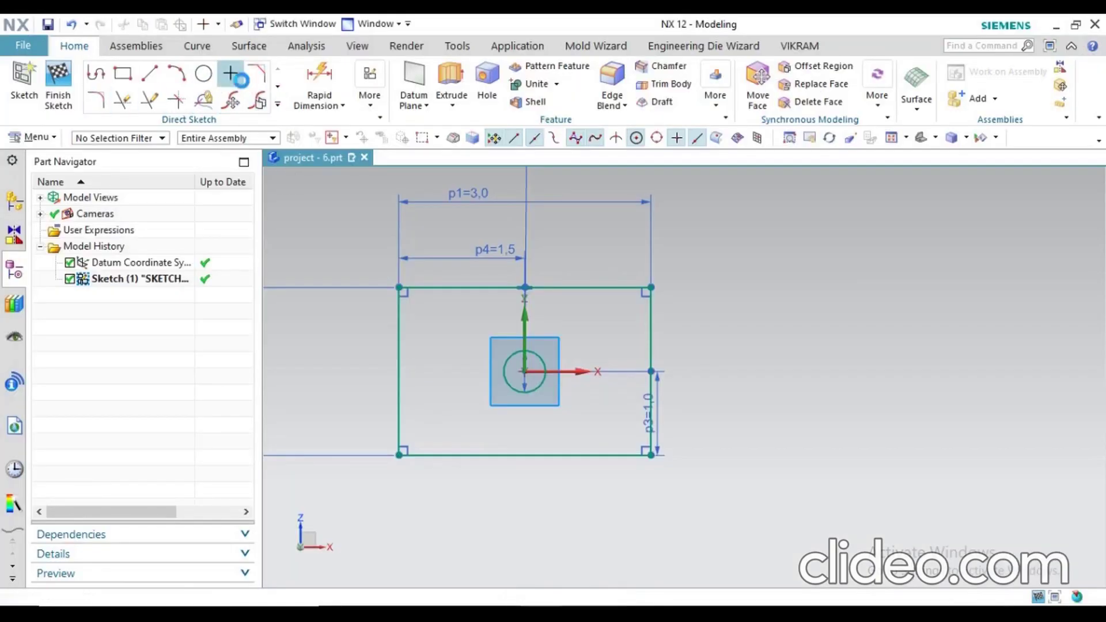
{"action": "left_click", "coordinate": [300, 124]}
{"action": "left_click", "coordinate": [260, 74]}
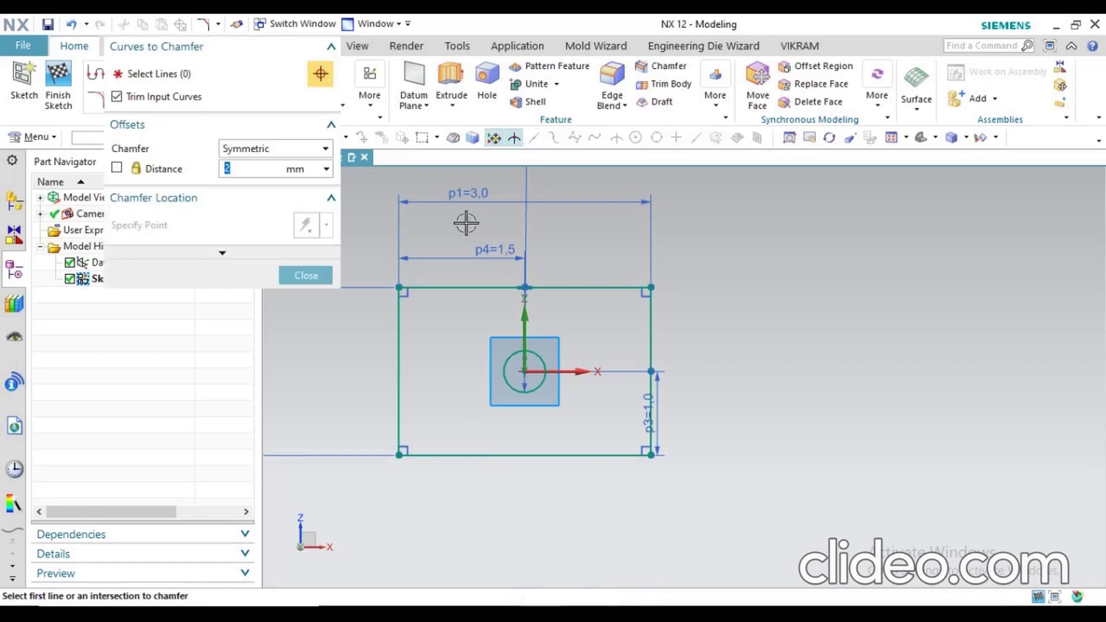
{"action": "left_click", "coordinate": [235, 151]}
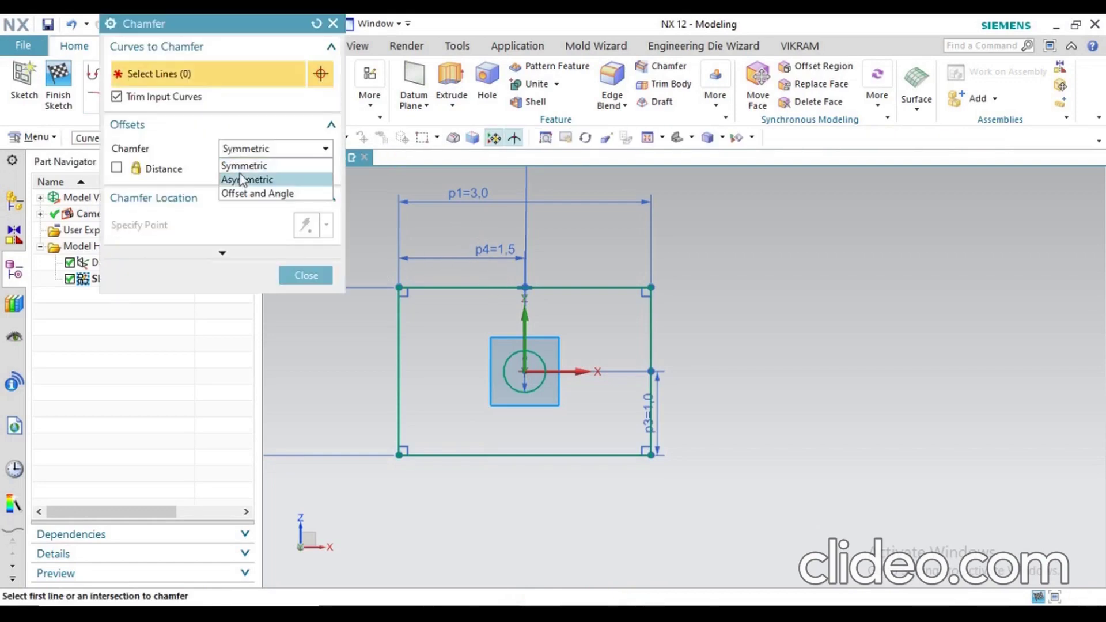
{"action": "left_click", "coordinate": [242, 177]}
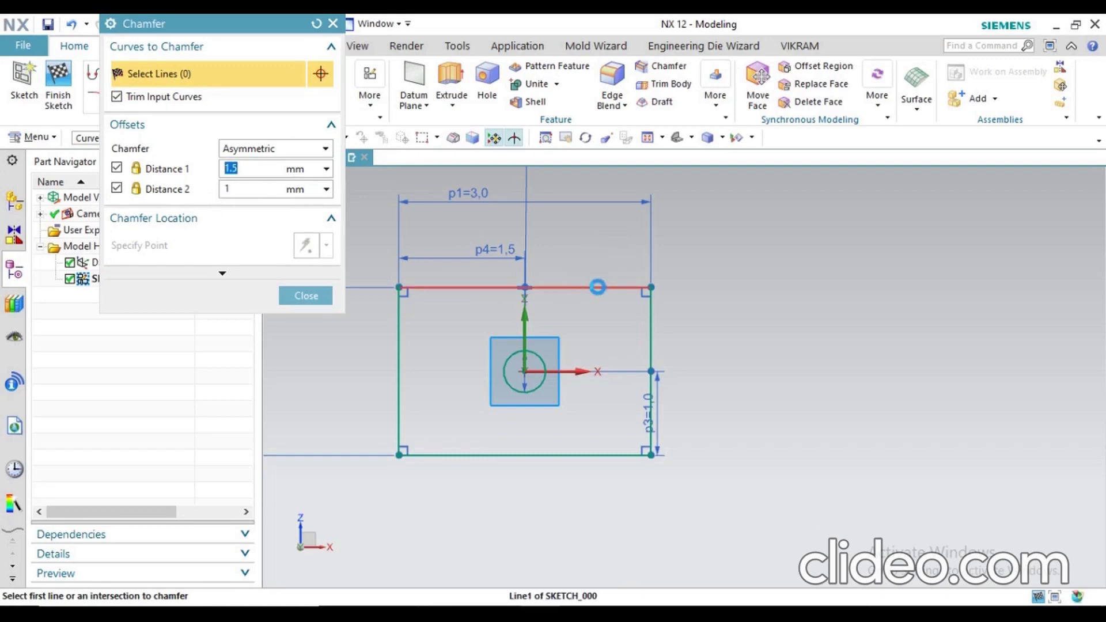
{"action": "left_click", "coordinate": [597, 287]}
{"action": "left_click", "coordinate": [650, 314]}
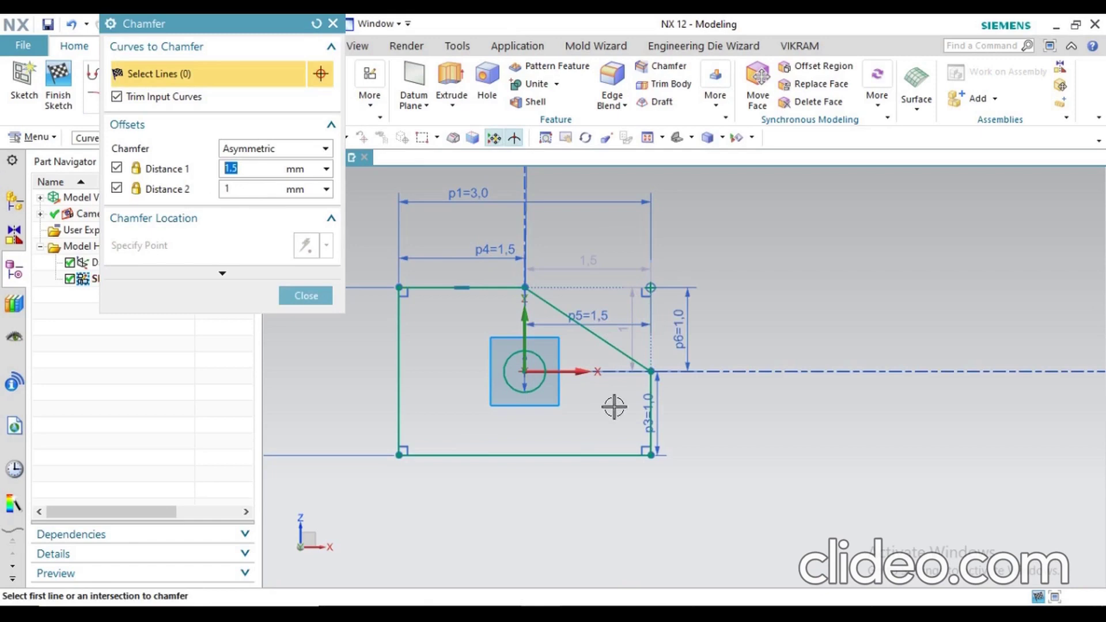
{"action": "left_click", "coordinate": [306, 296]}
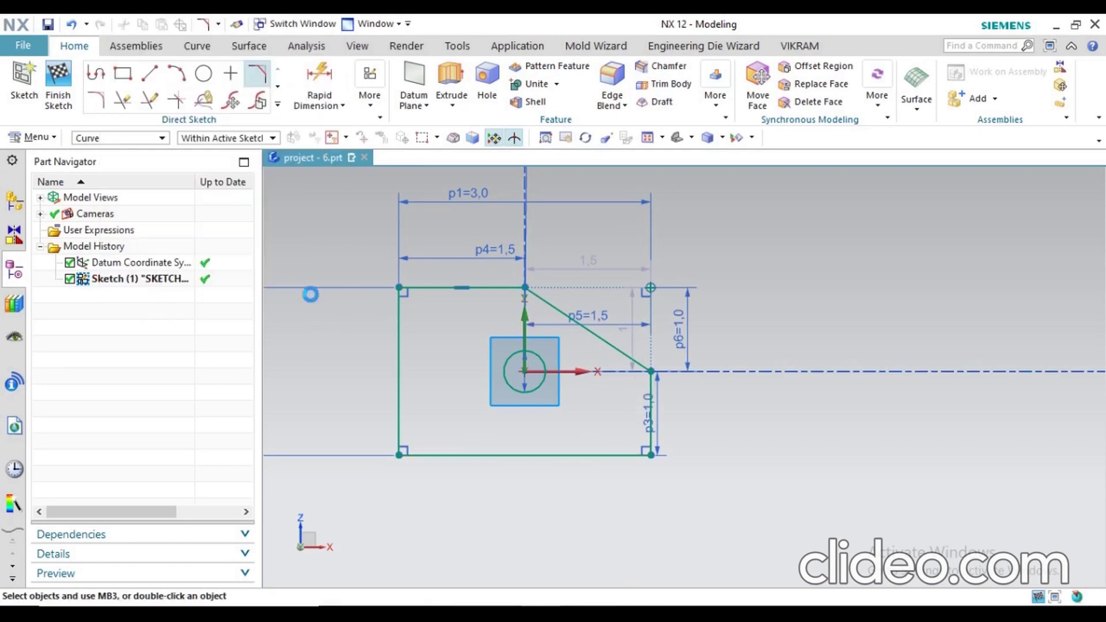
Finish the sketch of the chamfered profile with its circle.
{"action": "left_click", "coordinate": [59, 80]}
{"action": "scroll", "coordinate": [701, 369], "scroll_direction": "up", "scroll_amount": 7}
{"action": "scroll", "coordinate": [528, 416], "scroll_direction": "up", "scroll_amount": 5}
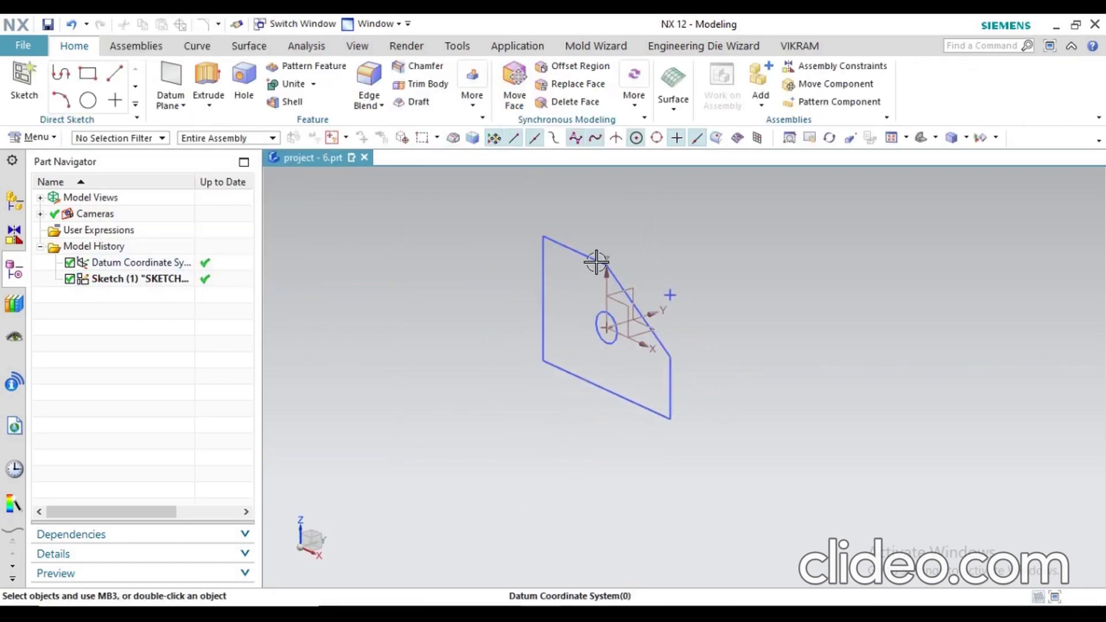
{"action": "scroll", "coordinate": [596, 262], "scroll_direction": "up", "scroll_amount": 2}
Examine the top and front views in the PDF drawing for the block's depth and the hole's radius, and return to NX.
{"action": "key", "text": "alt+Tab"}
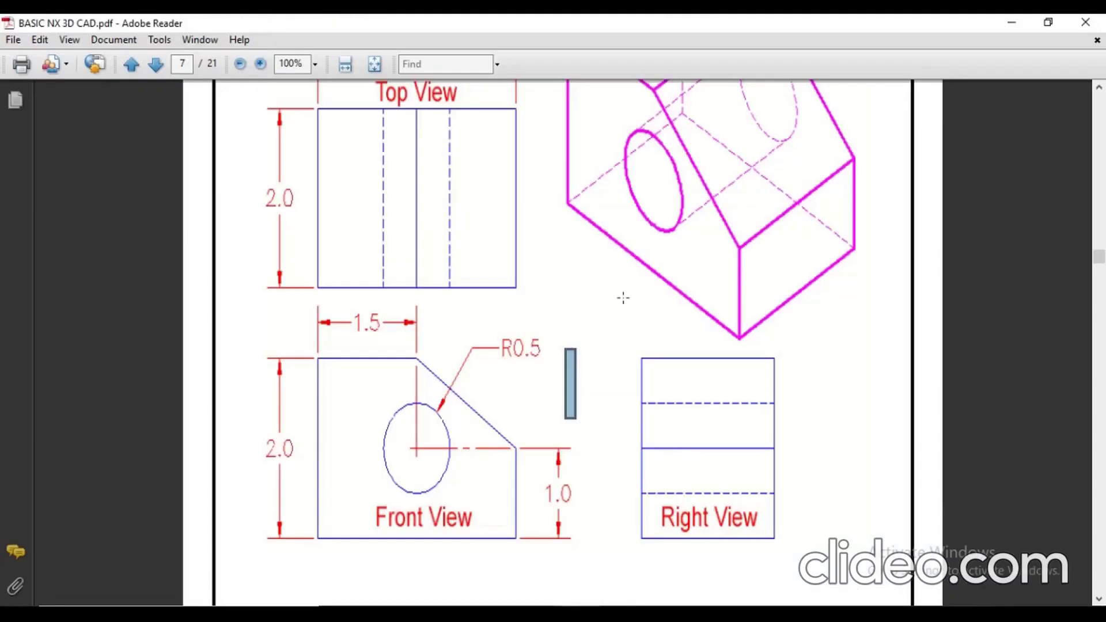
{"action": "scroll", "coordinate": [309, 174], "scroll_direction": "up", "scroll_amount": 2}
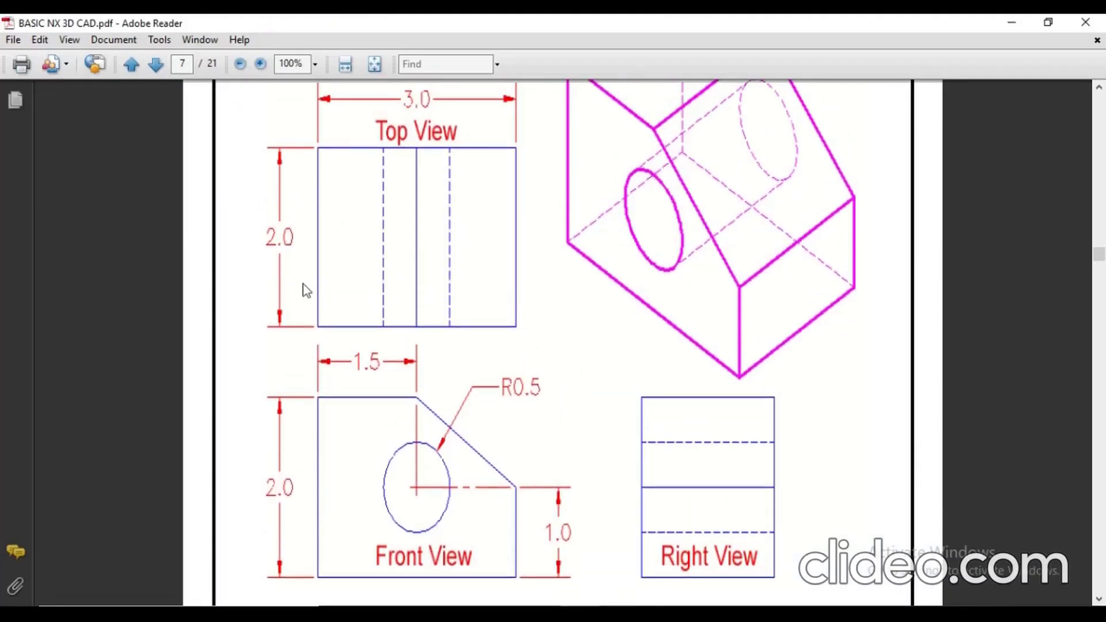
{"action": "scroll", "coordinate": [374, 268], "scroll_direction": "down", "scroll_amount": 4}
{"action": "scroll", "coordinate": [377, 266], "scroll_direction": "up", "scroll_amount": 4}
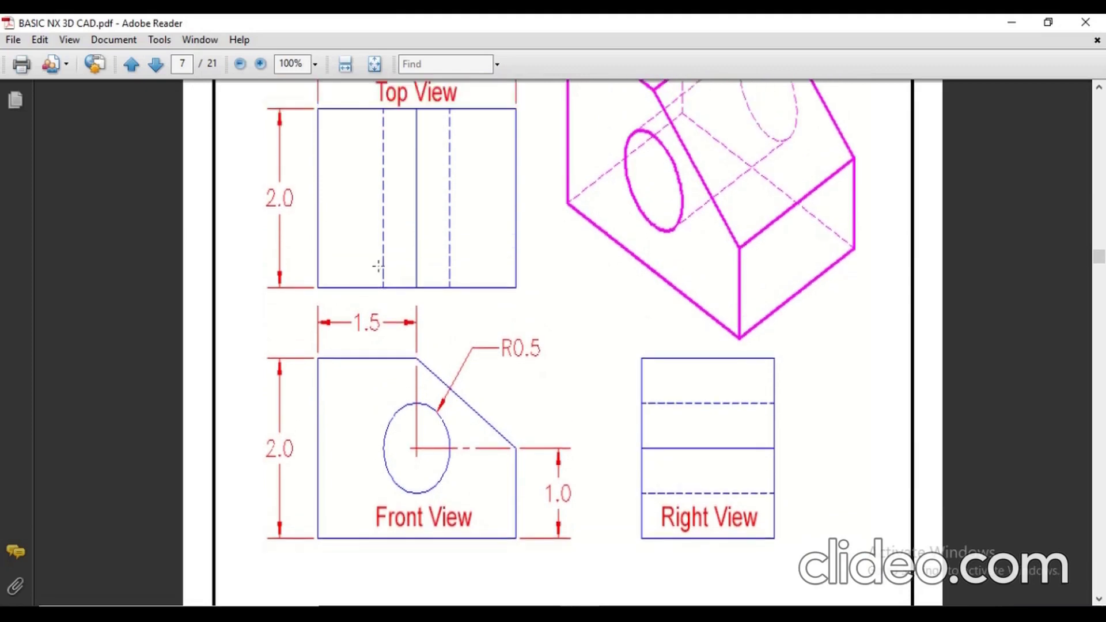
{"action": "scroll", "coordinate": [377, 275], "scroll_direction": "up", "scroll_amount": 1}
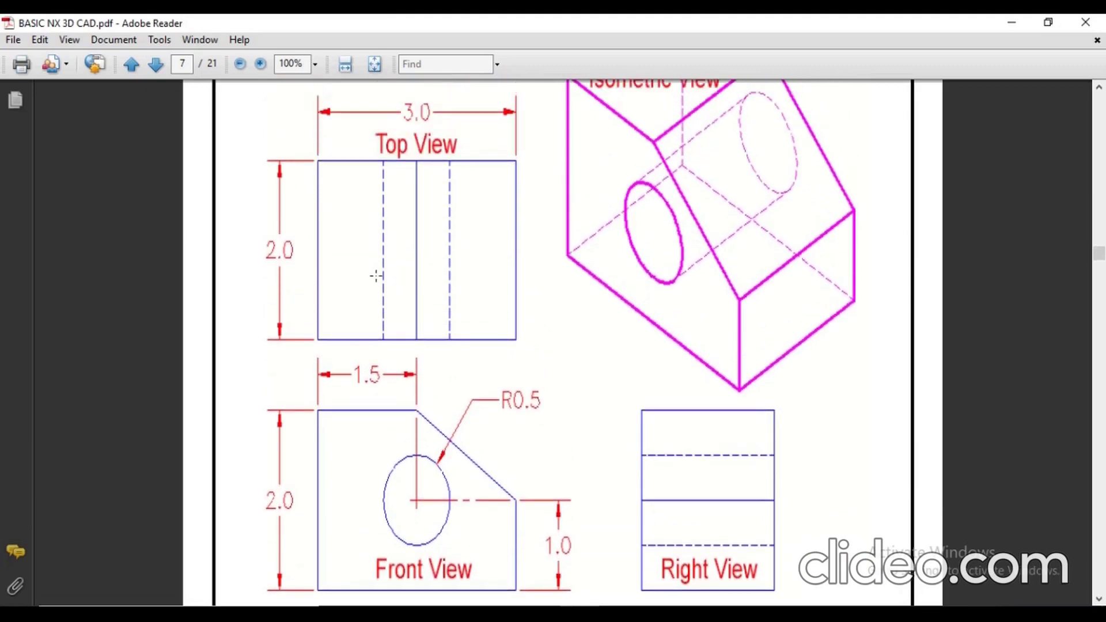
{"action": "key", "text": "alt+Tab"}
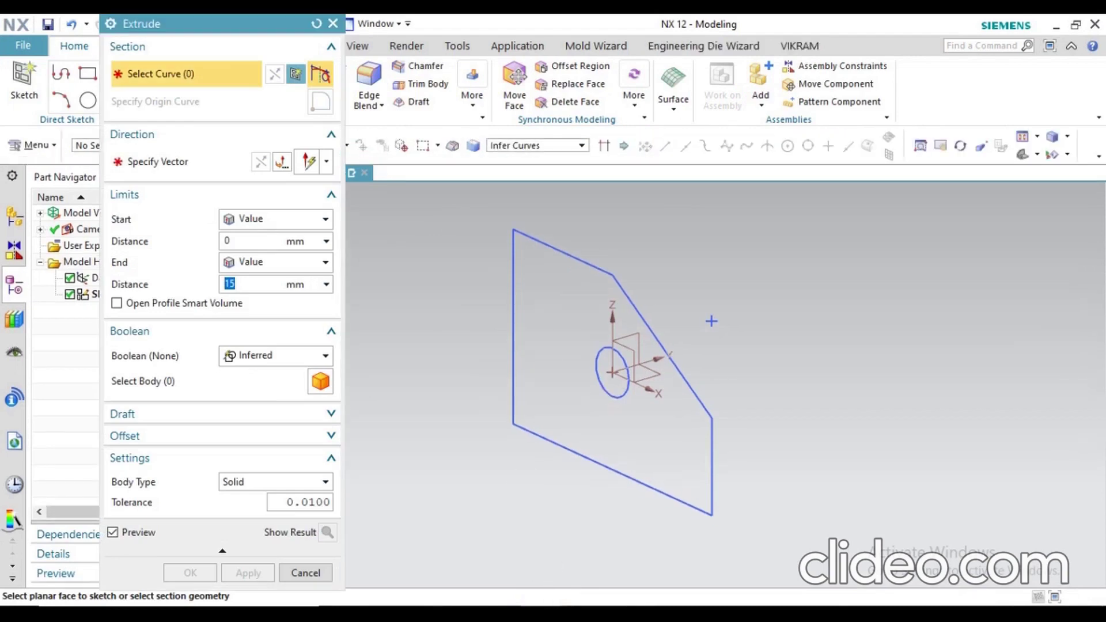
{"action": "key", "text": "alt+Tab"}
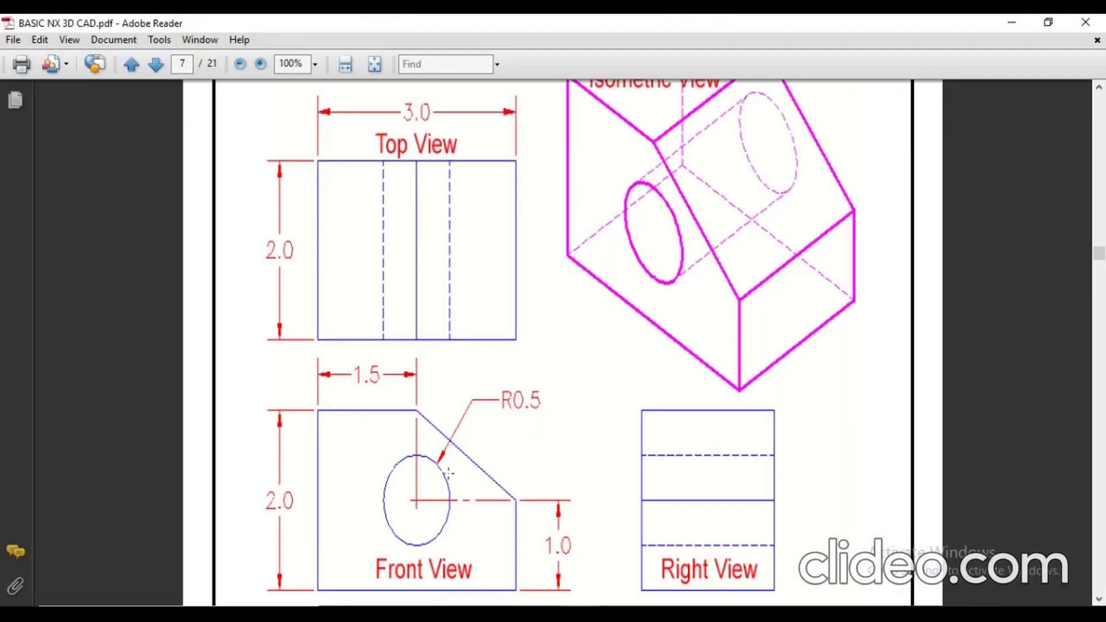
{"action": "key", "text": "alt+Tab"}
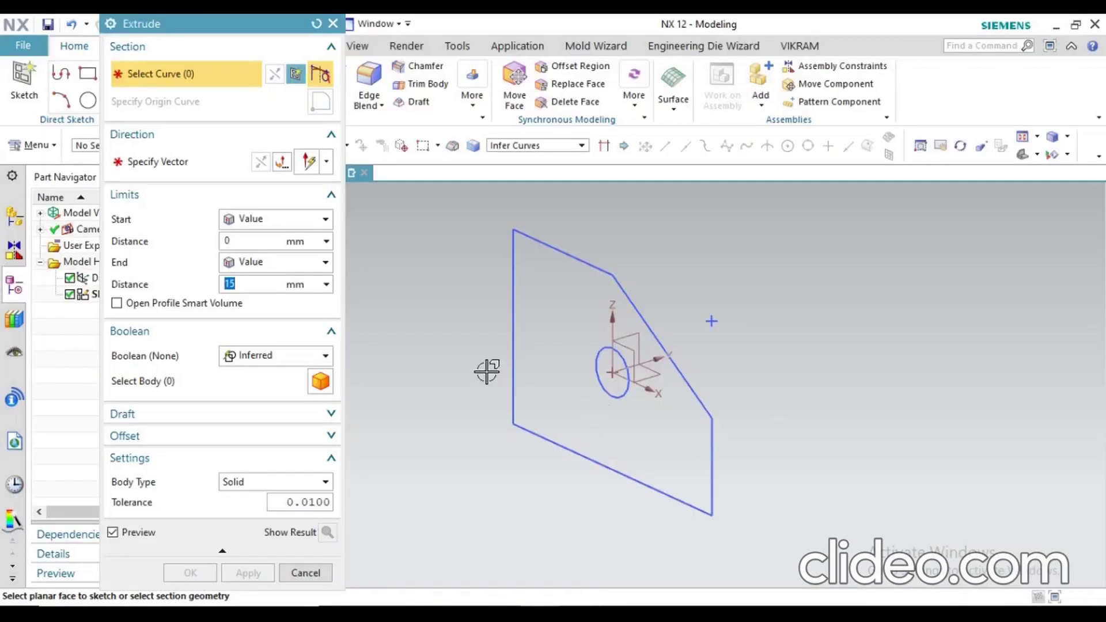
{"action": "scroll", "coordinate": [486, 372], "scroll_direction": "up", "scroll_amount": 3}
{"action": "key", "text": "Escape"}
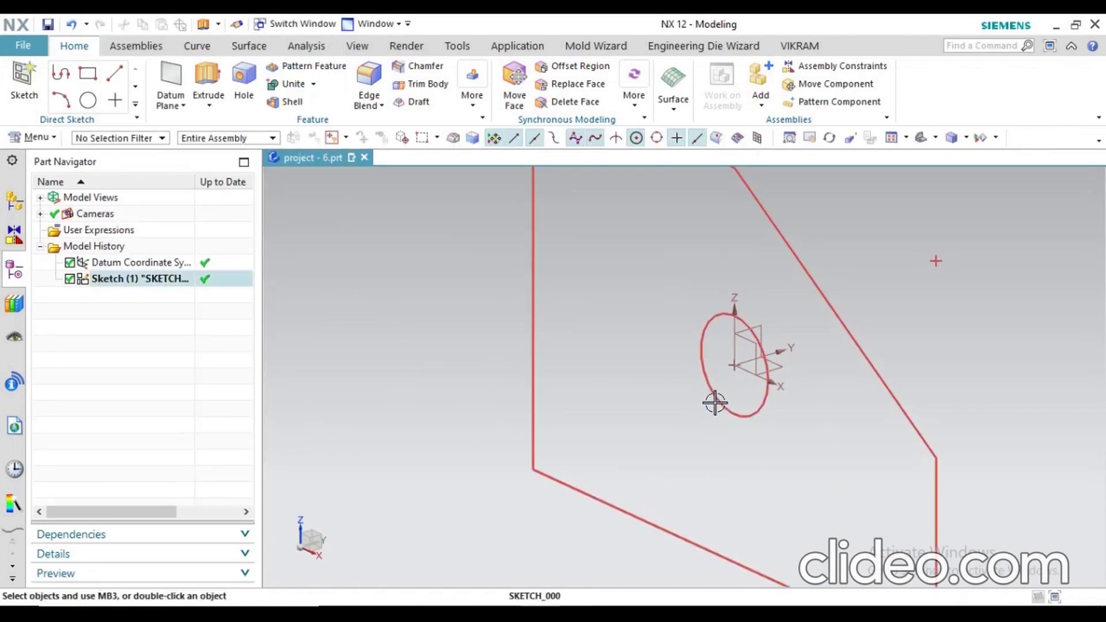
Reopen the profile sketch, set the circle's diameter to 1 mm and finish the sketch.
{"action": "double_click", "coordinate": [716, 403]}
{"action": "double_click", "coordinate": [972, 455]}
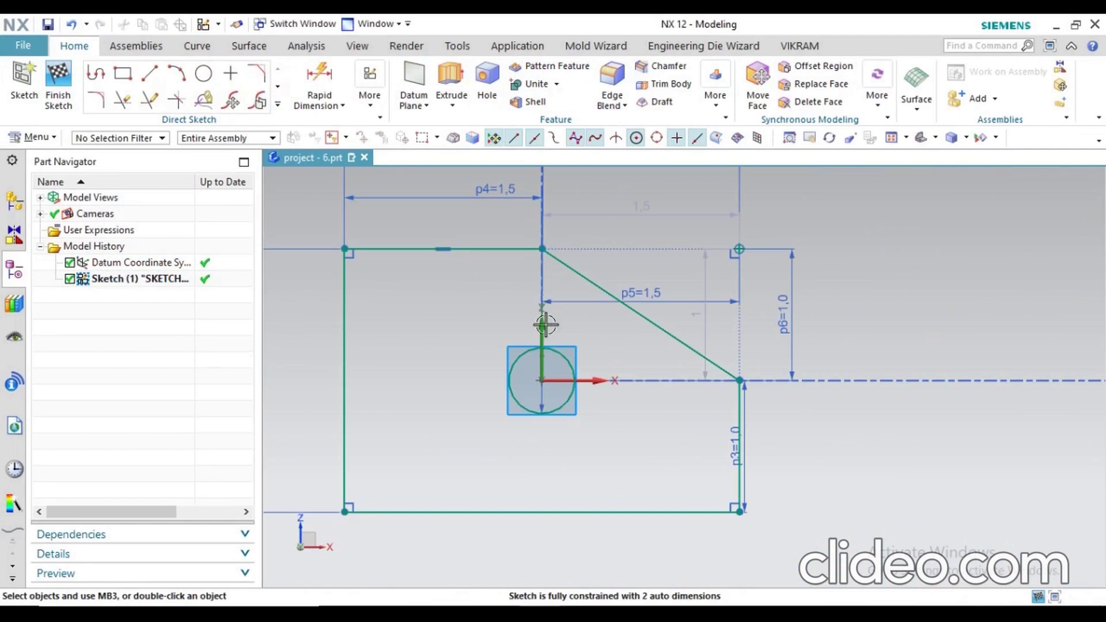
{"action": "scroll", "coordinate": [567, 371], "scroll_direction": "up", "scroll_amount": 2}
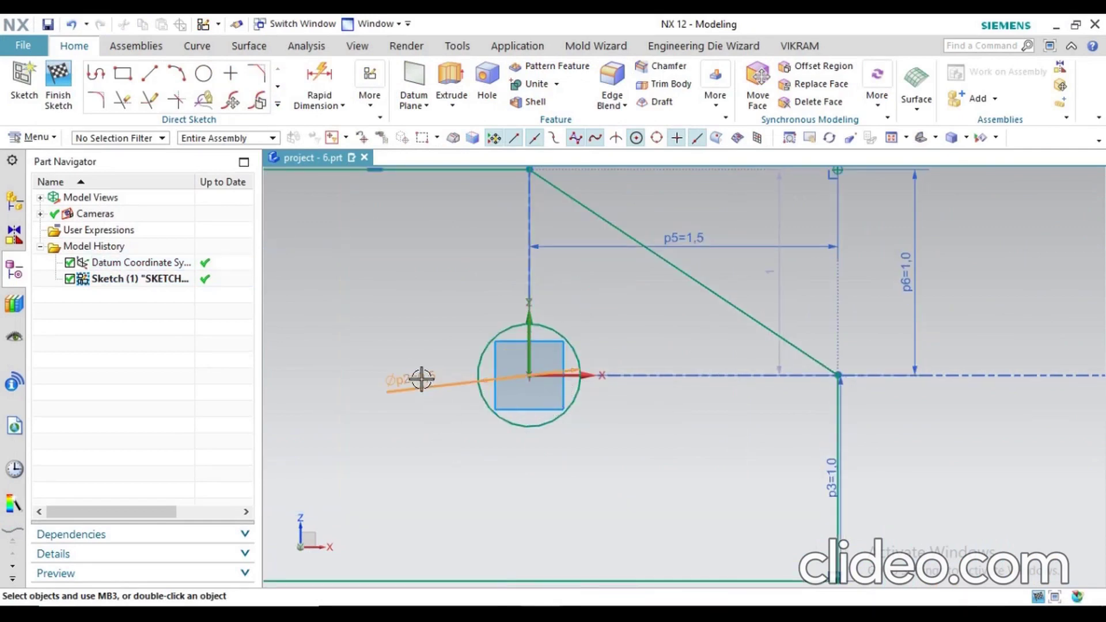
{"action": "double_click", "coordinate": [483, 397]}
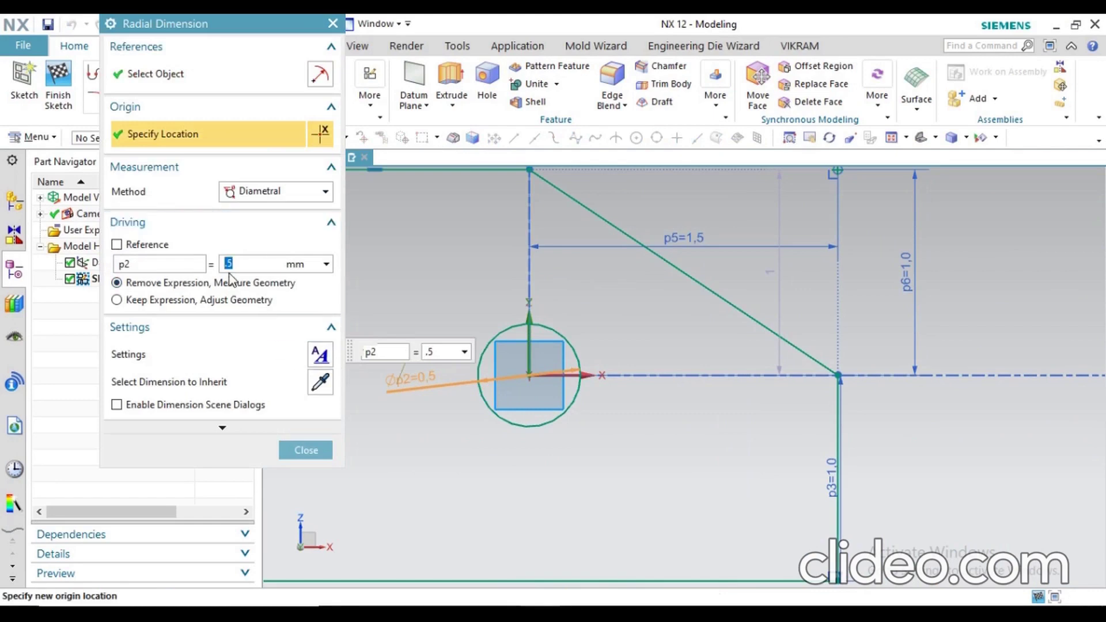
{"action": "key", "text": "Return"}
{"action": "left_click", "coordinate": [306, 450]}
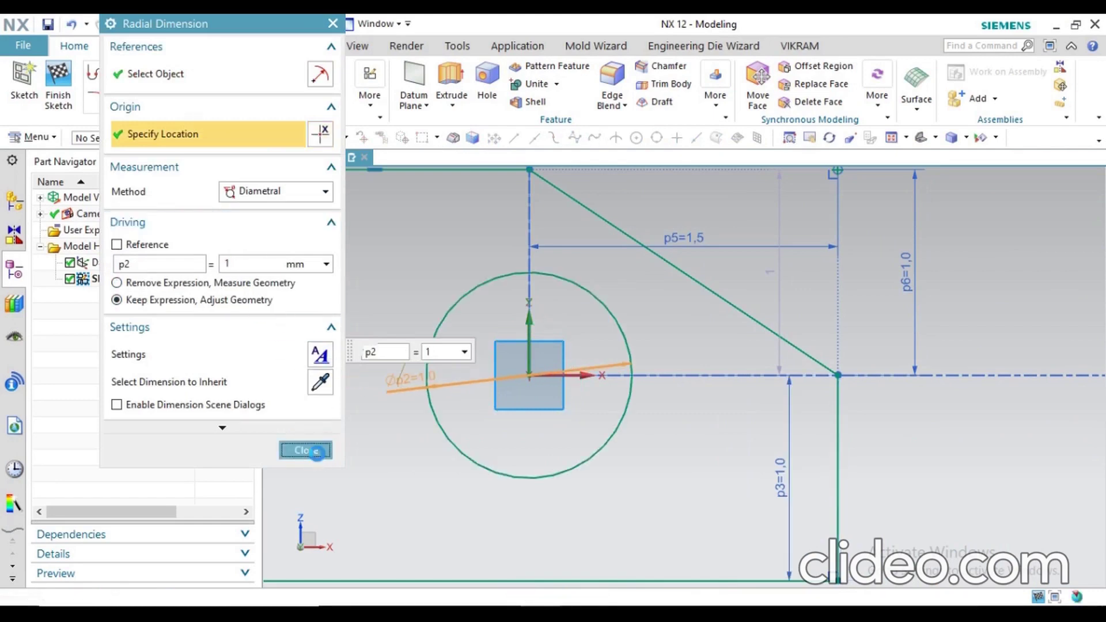
{"action": "left_click", "coordinate": [53, 64]}
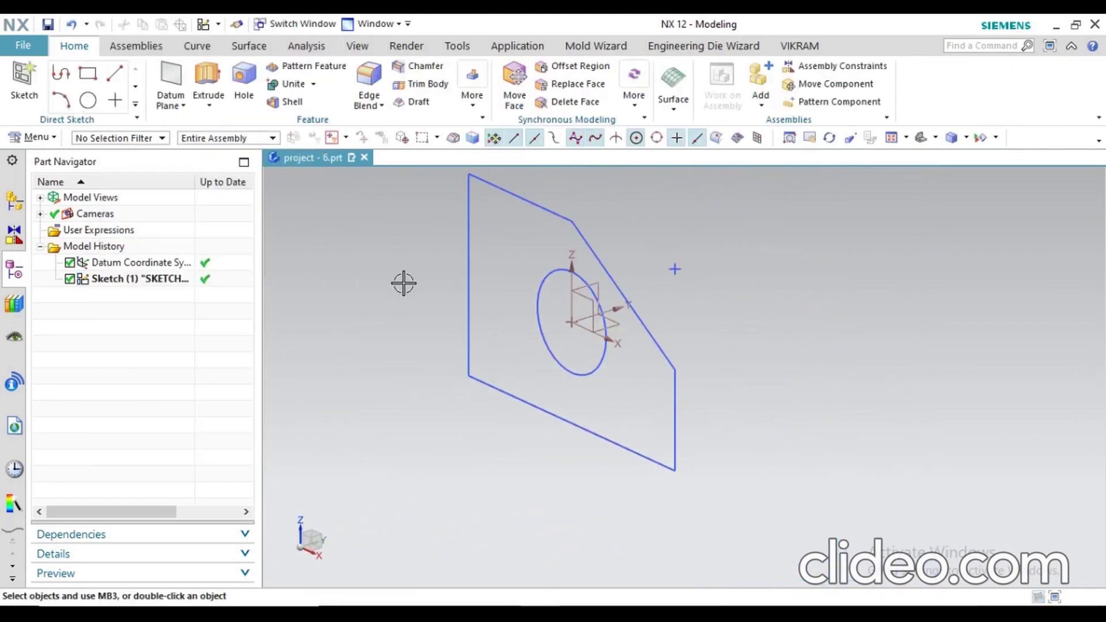
Extrude the profile with its circle from 0 to 2 mm as a solid, checking the depth in the PDF drawing.
{"action": "left_click", "coordinate": [208, 86]}
{"action": "left_click", "coordinate": [564, 219]}
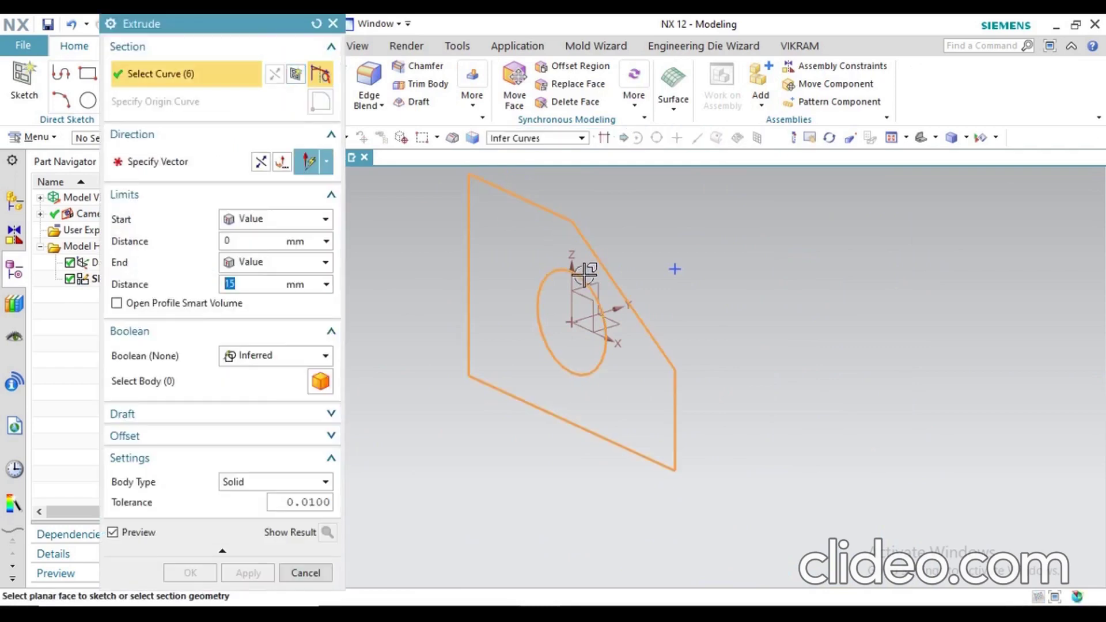
{"action": "left_click", "coordinate": [261, 162]}
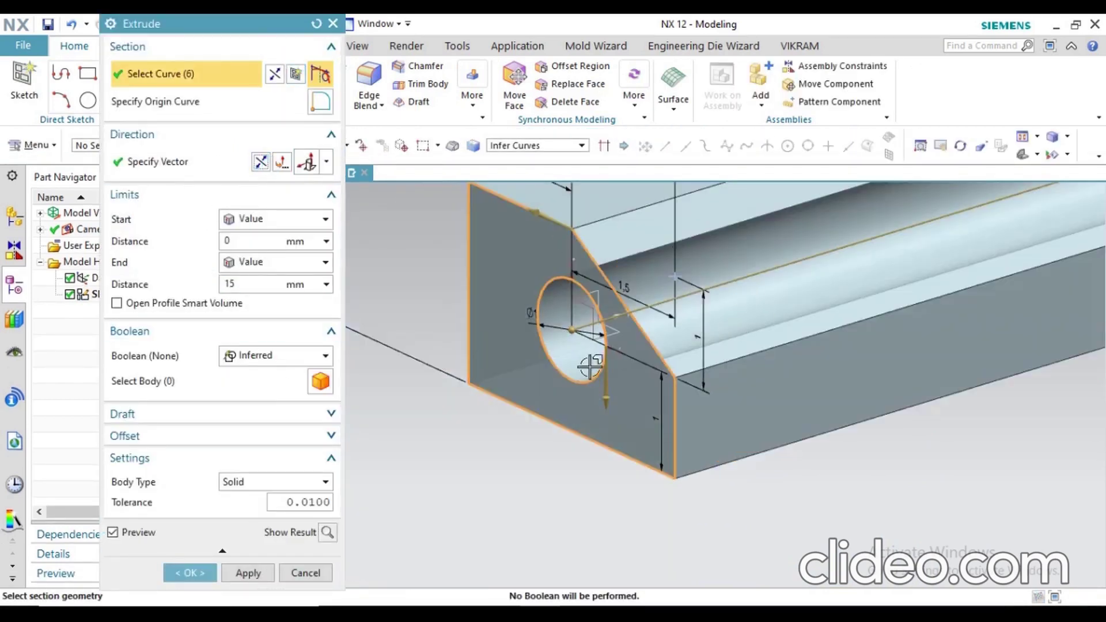
{"action": "type", "text": "1"}
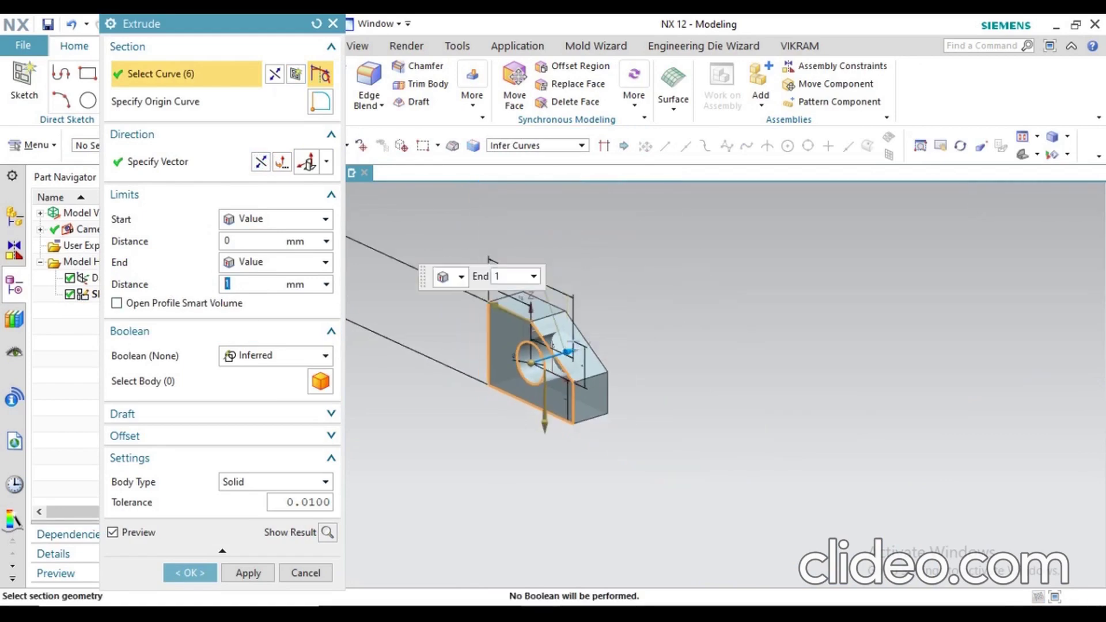
{"action": "key", "text": "alt+Tab"}
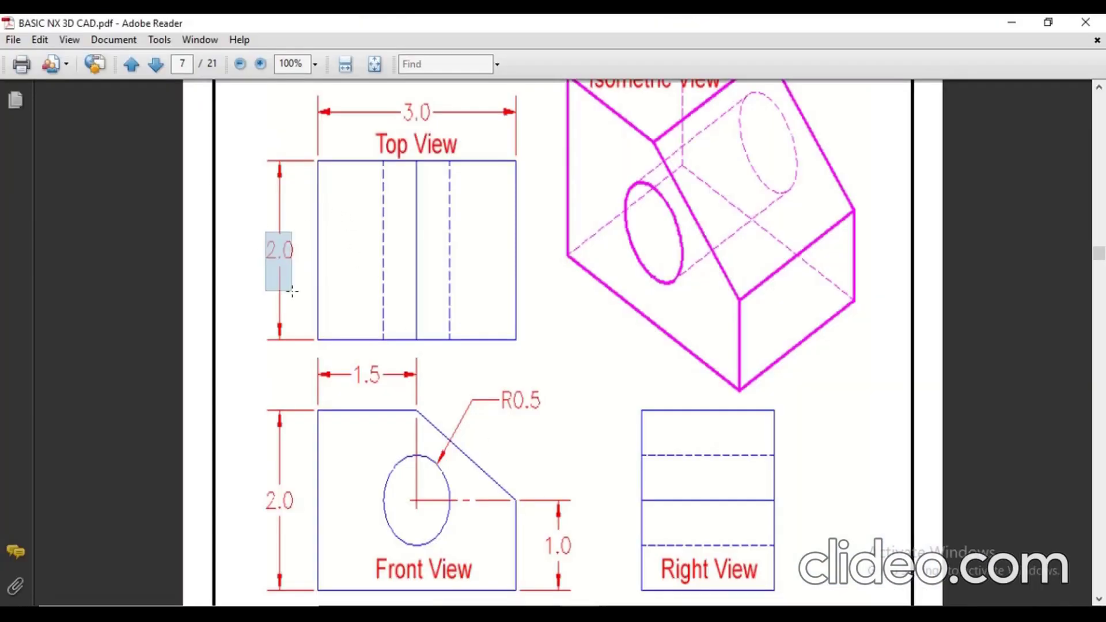
{"action": "key", "text": "alt+Tab"}
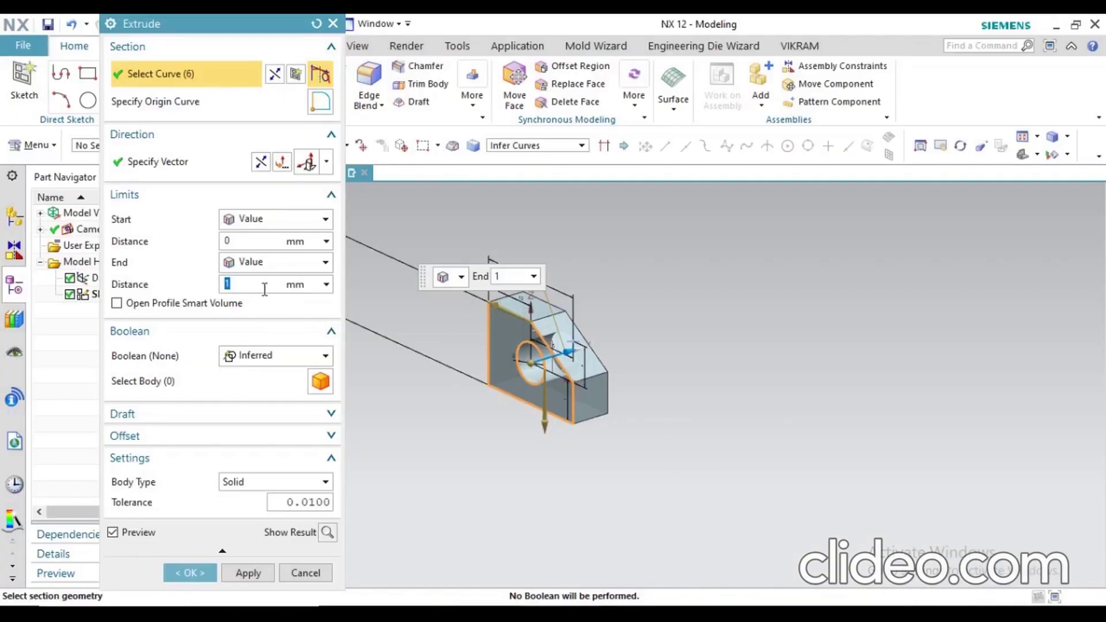
{"action": "type", "text": "2"}
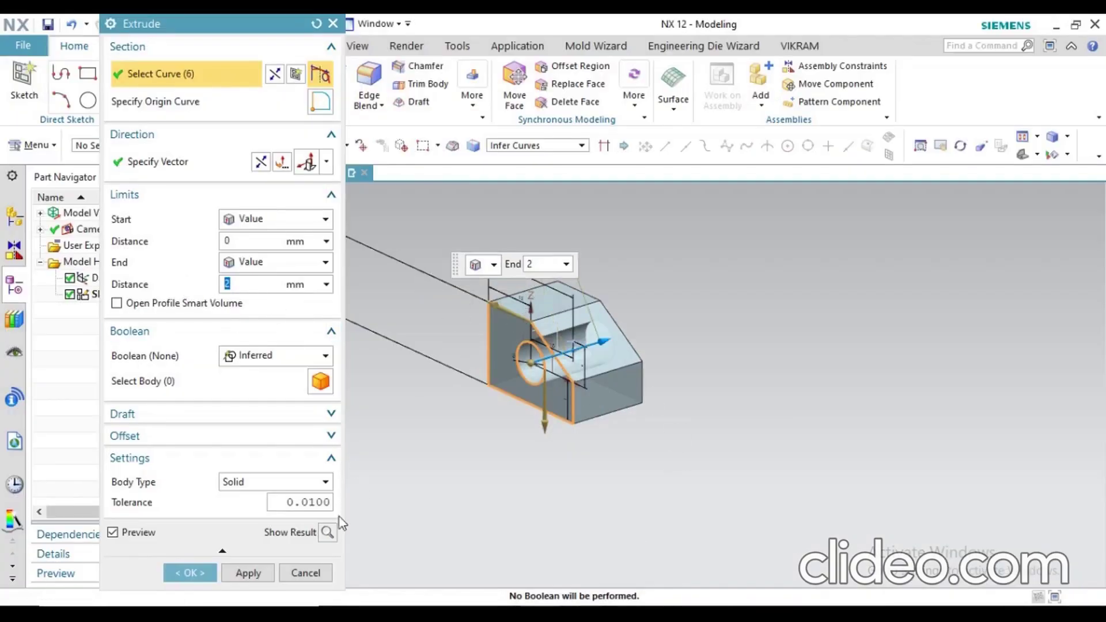
{"action": "left_click", "coordinate": [175, 573]}
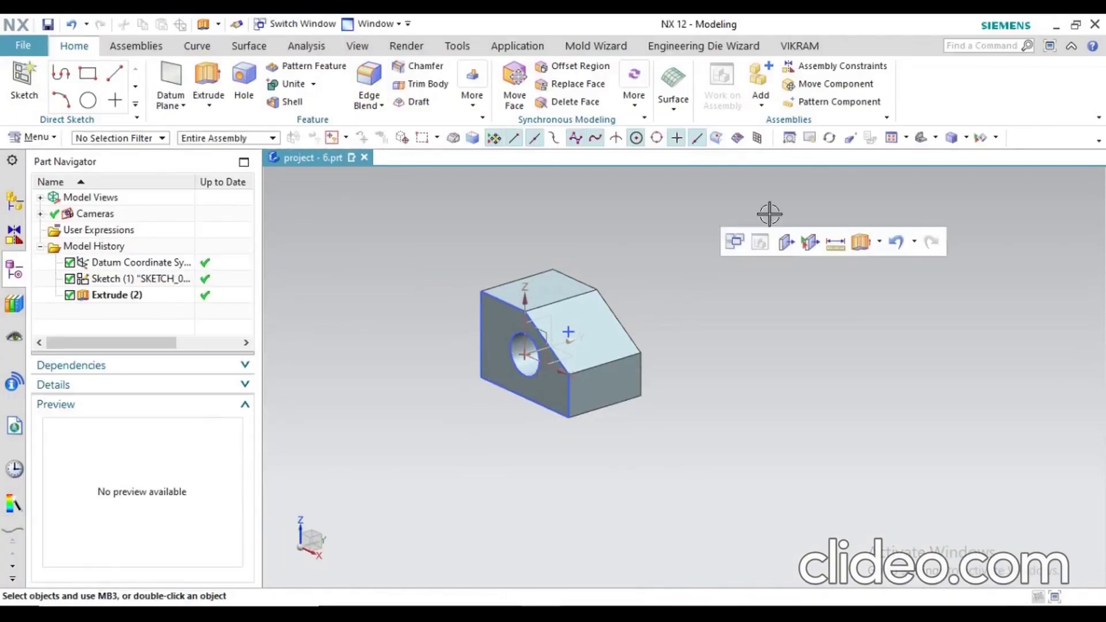
Hide the profile sketch on the front face of the extruded block.
{"action": "left_click", "coordinate": [921, 138]}
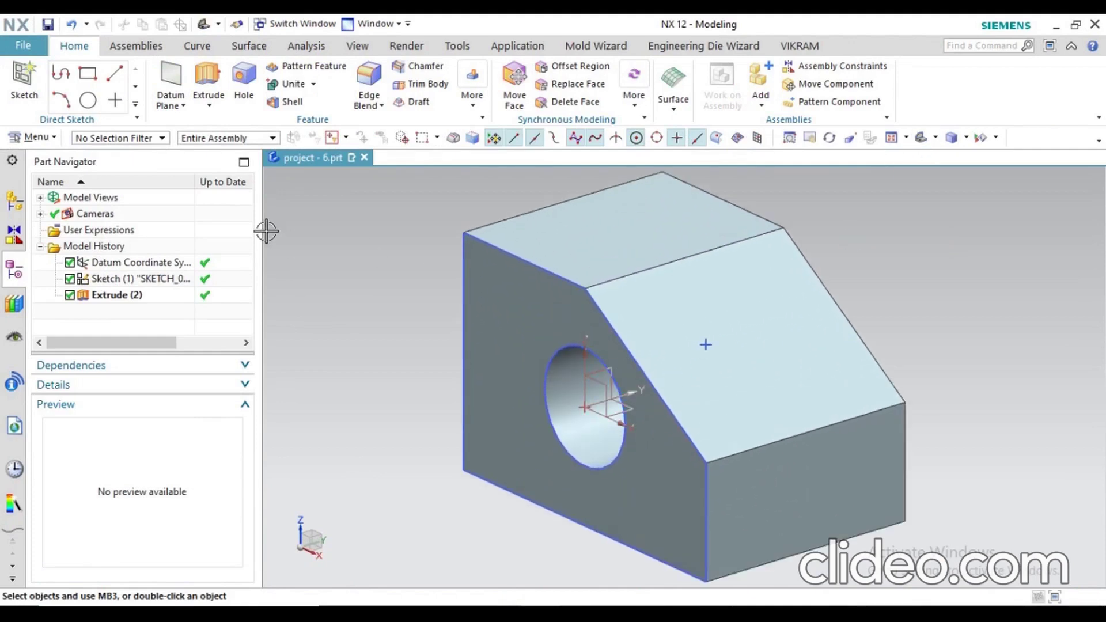
{"action": "left_click", "coordinate": [459, 230]}
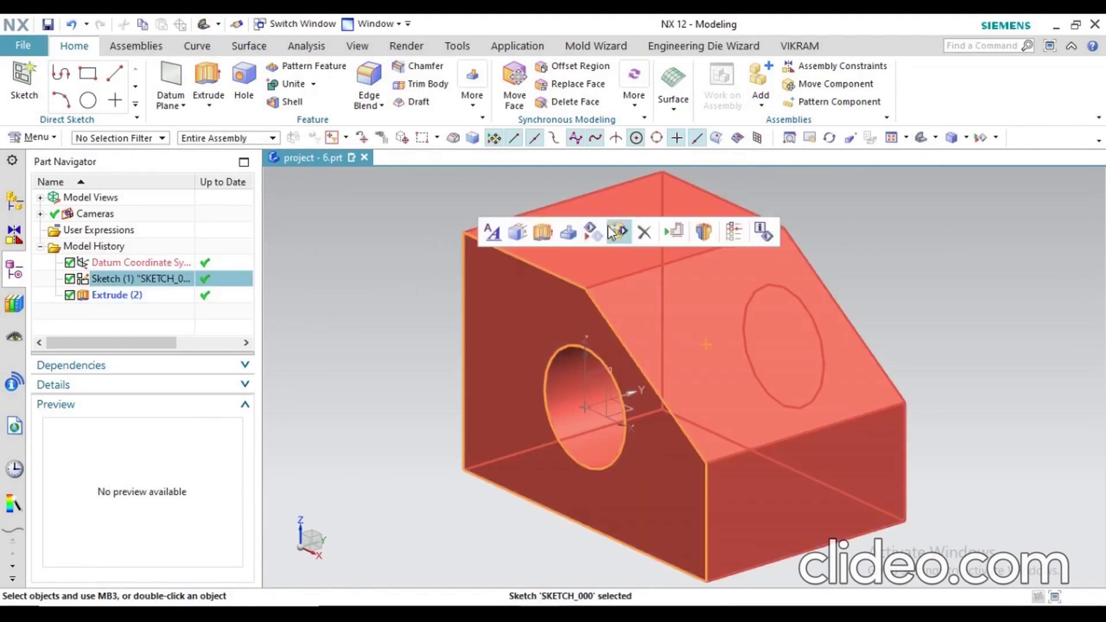
{"action": "left_click", "coordinate": [588, 230]}
{"action": "scroll", "coordinate": [497, 348], "scroll_direction": "down", "scroll_amount": 3}
{"action": "scroll", "coordinate": [397, 242], "scroll_direction": "up", "scroll_amount": 3}
{"action": "scroll", "coordinate": [425, 236], "scroll_direction": "down", "scroll_amount": 2}
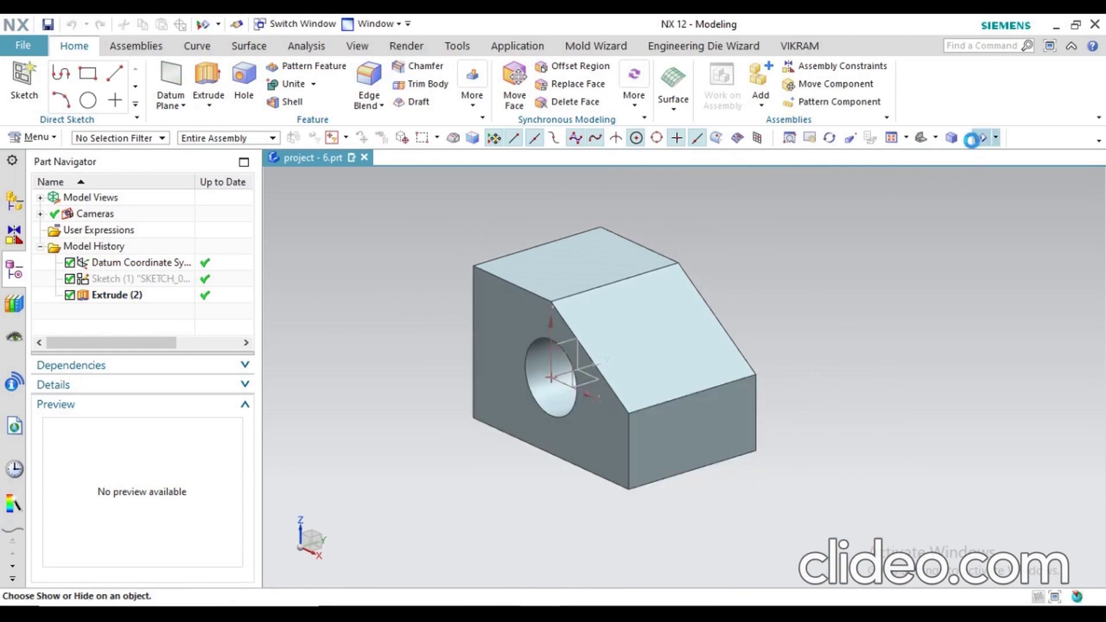
Try displaying the block as Wireframe with Dim Edges and close the Show and Hide dialog.
{"action": "left_click", "coordinate": [974, 140]}
{"action": "left_click", "coordinate": [967, 138]}
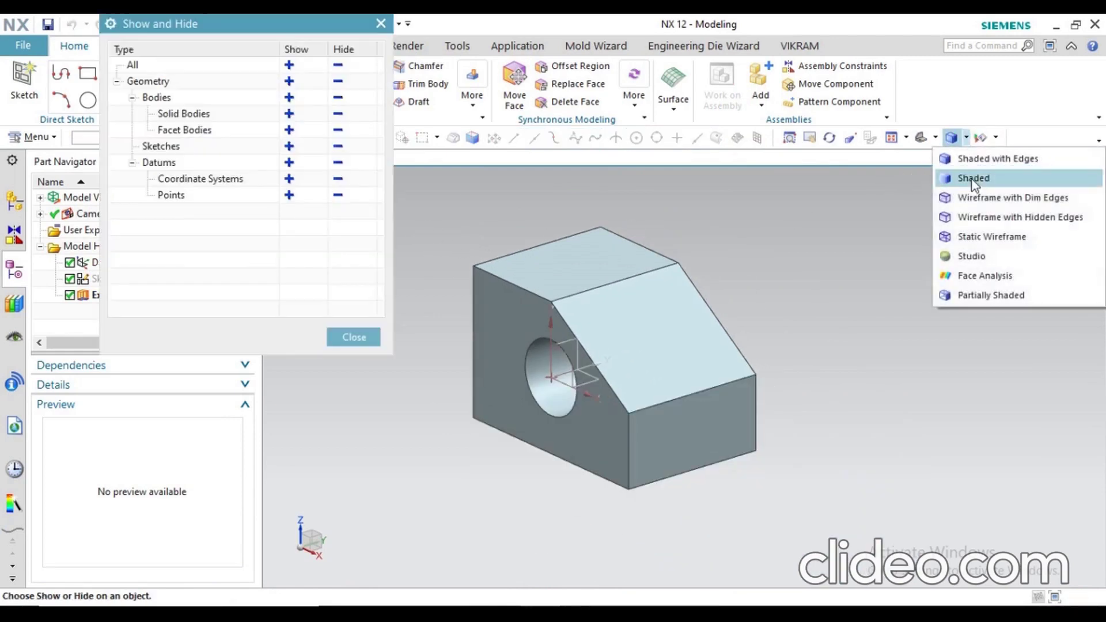
{"action": "left_click", "coordinate": [973, 199]}
{"action": "key", "text": "Escape"}
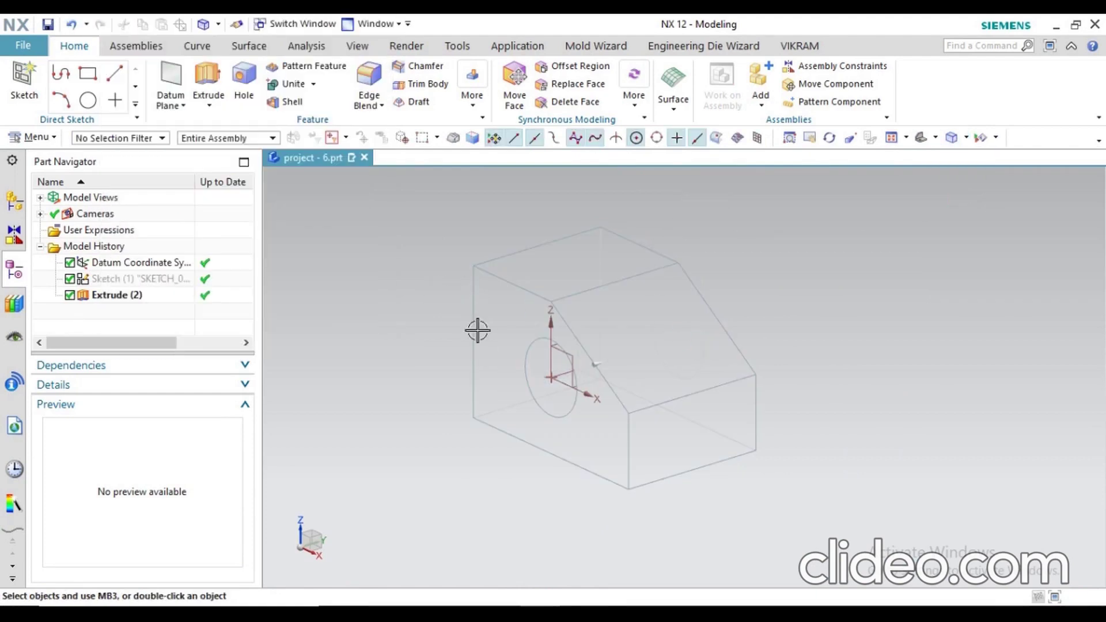
{"action": "scroll", "coordinate": [554, 321], "scroll_direction": "up", "scroll_amount": 2}
{"action": "scroll", "coordinate": [553, 321], "scroll_direction": "down", "scroll_amount": 2}
Check the isometric view in the PDF drawing and try the Wireframe with Hidden Edges display on the block in NX.
{"action": "key", "text": "alt+Tab"}
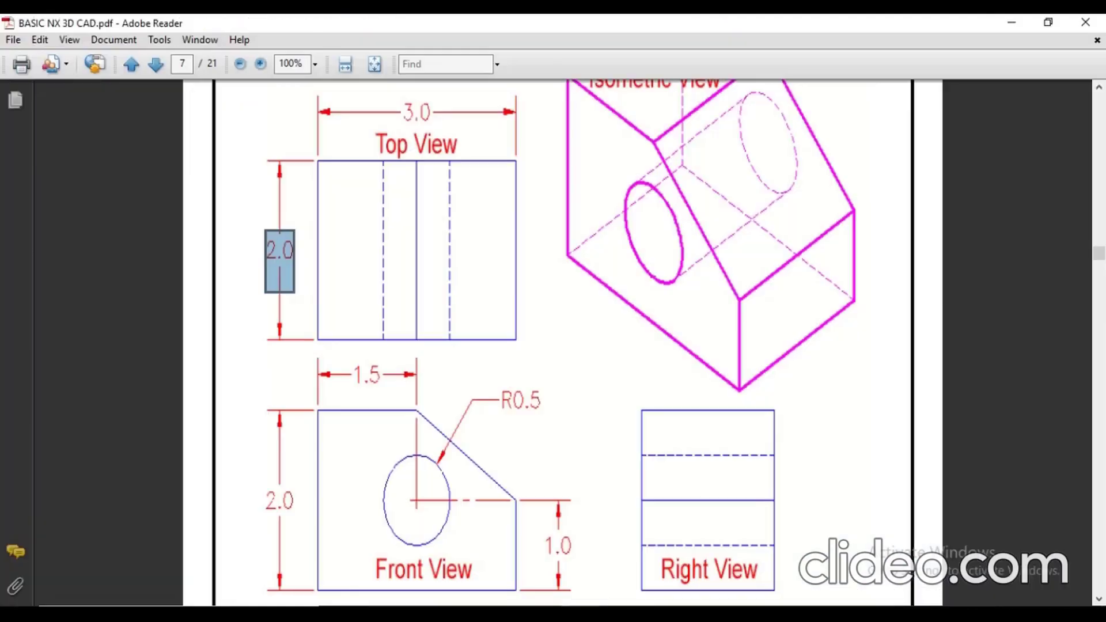
{"action": "scroll", "coordinate": [632, 402], "scroll_direction": "down", "scroll_amount": 1}
{"action": "scroll", "coordinate": [609, 366], "scroll_direction": "up", "scroll_amount": 4}
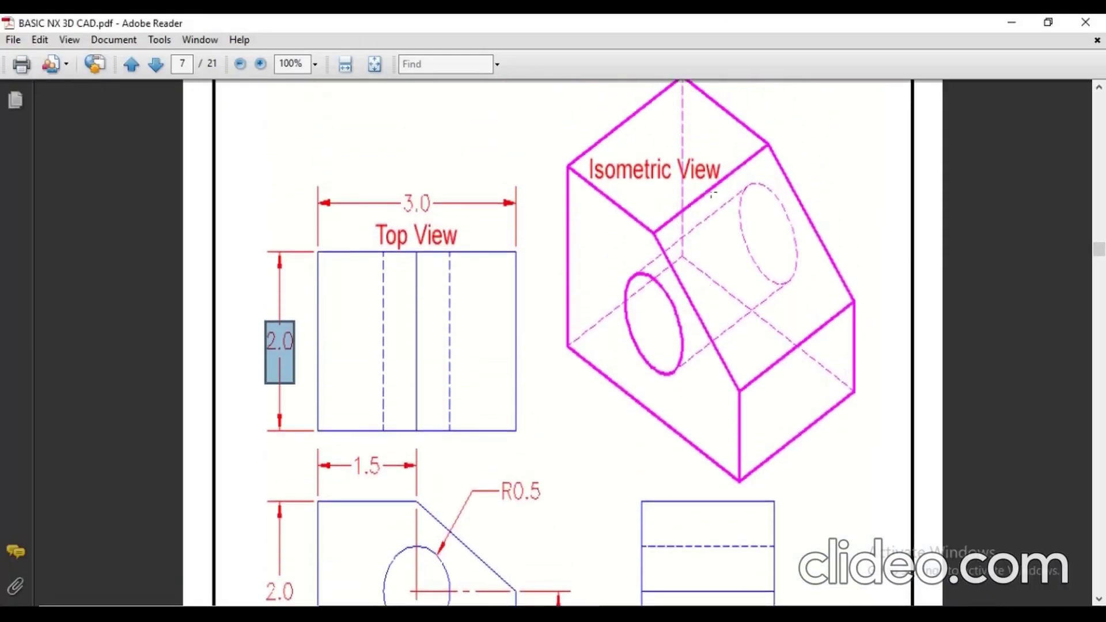
{"action": "key", "text": "alt+Tab"}
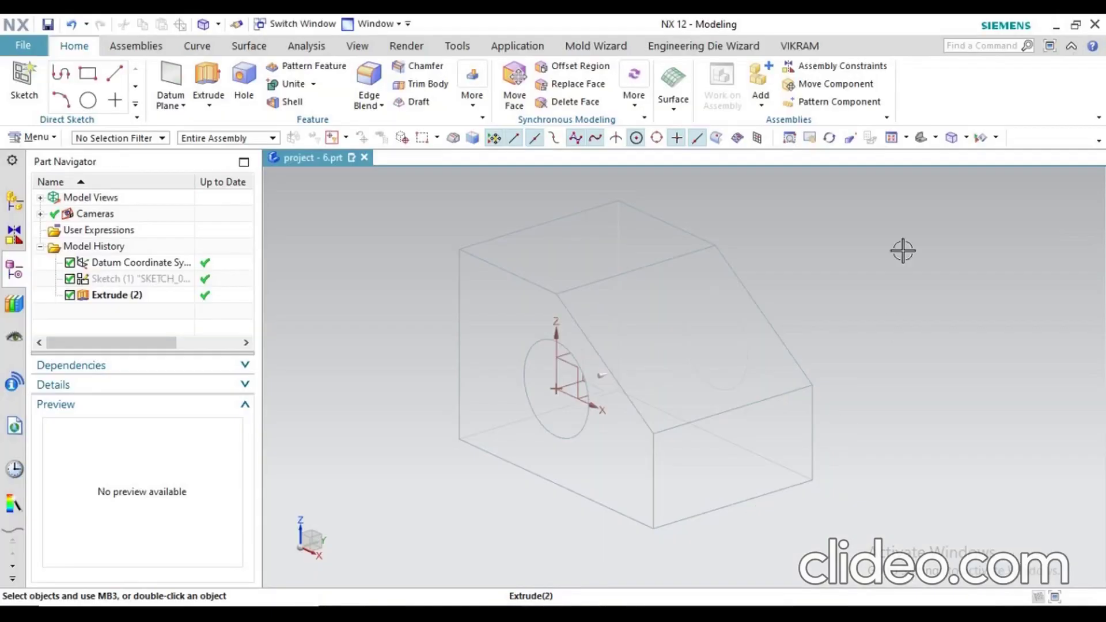
{"action": "left_click", "coordinate": [953, 141]}
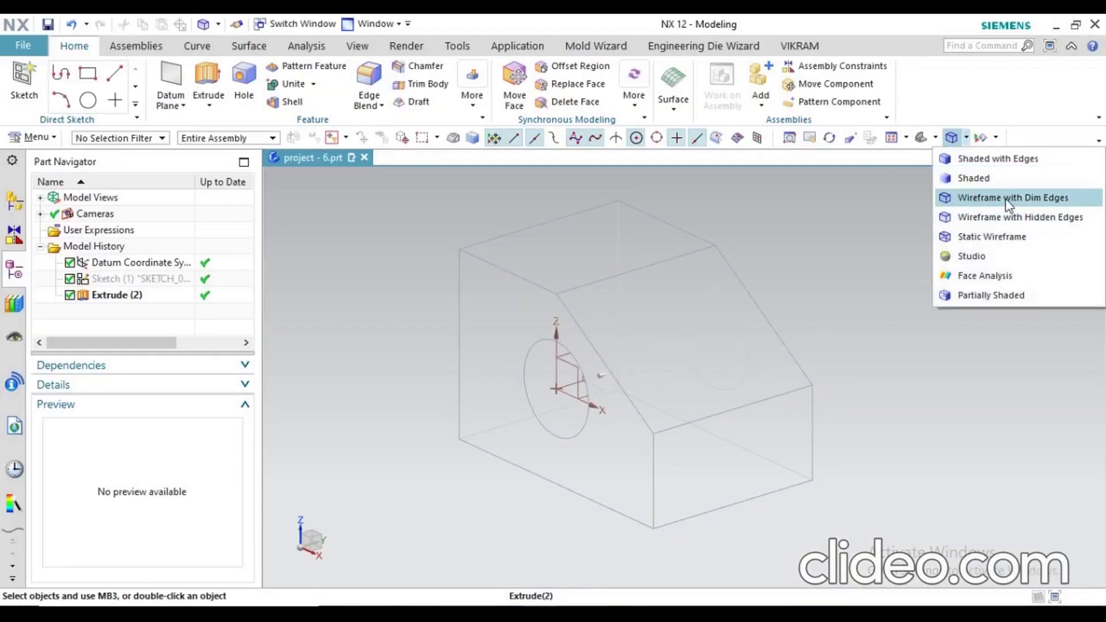
{"action": "left_click", "coordinate": [1003, 223]}
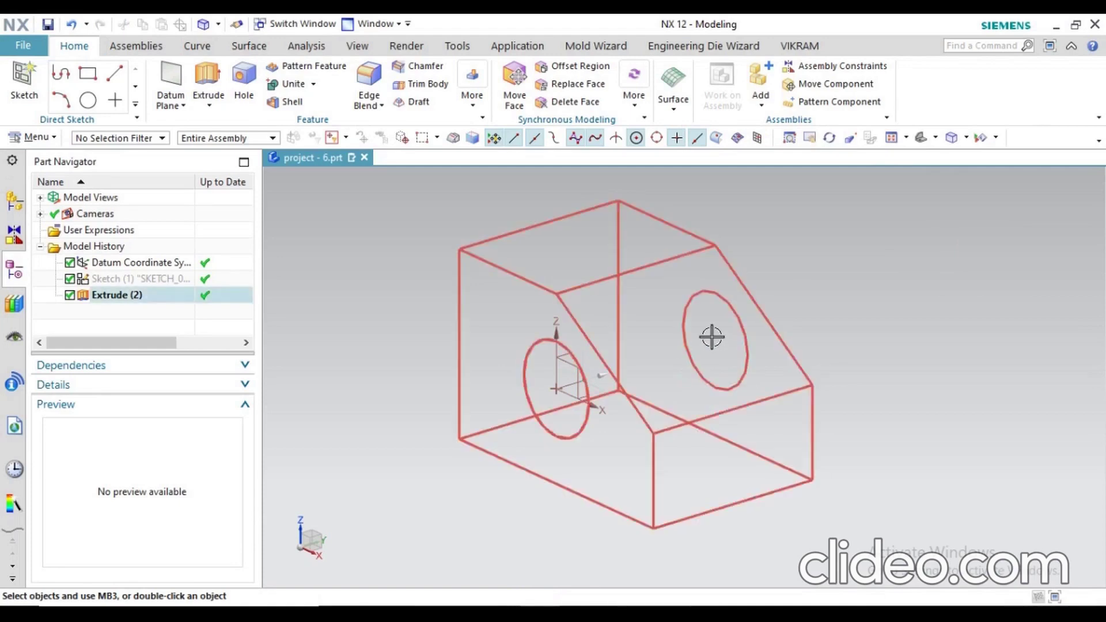
{"action": "scroll", "coordinate": [640, 439], "scroll_direction": "up", "scroll_amount": 1}
{"action": "scroll", "coordinate": [699, 393], "scroll_direction": "down", "scroll_amount": 2}
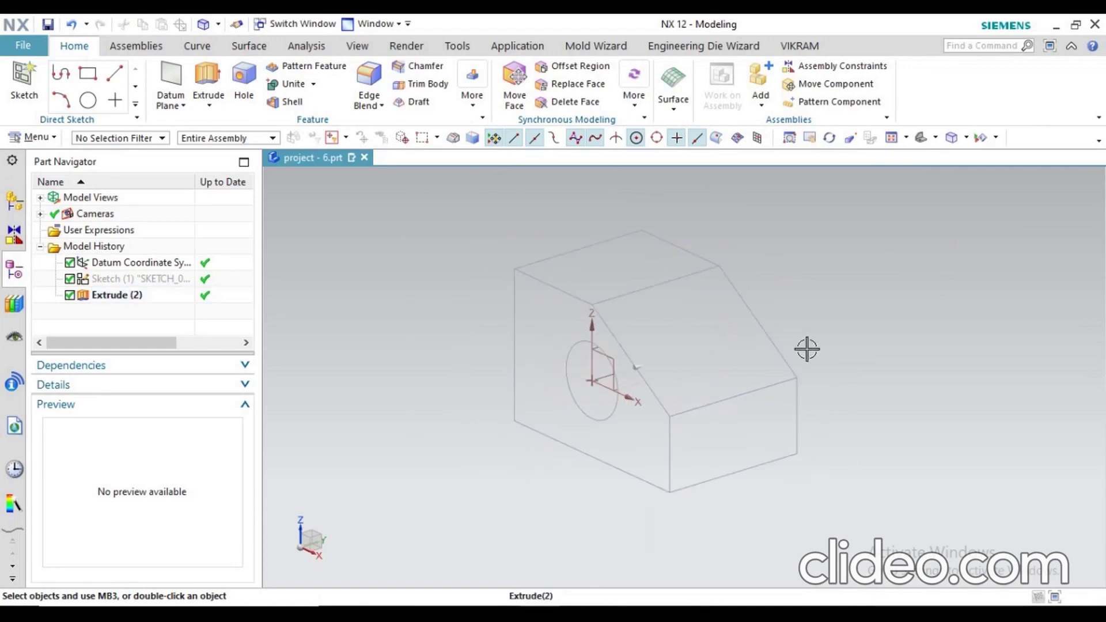
Display the block as Static Wireframe and compare it with the isometric view in the PDF drawing.
{"action": "left_click", "coordinate": [968, 137]}
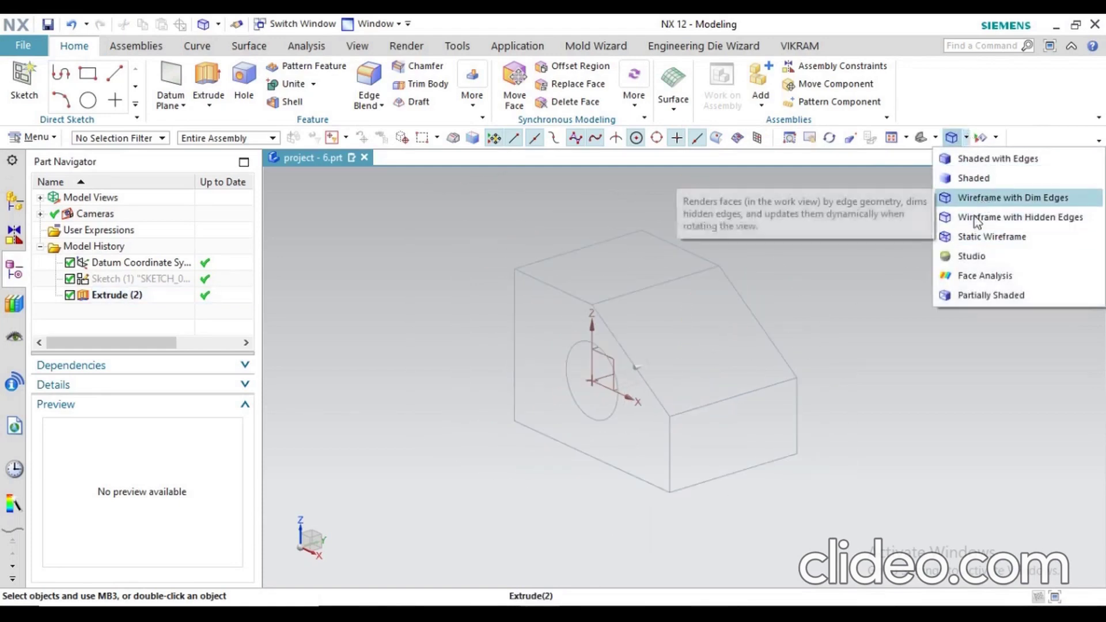
{"action": "left_click", "coordinate": [983, 237]}
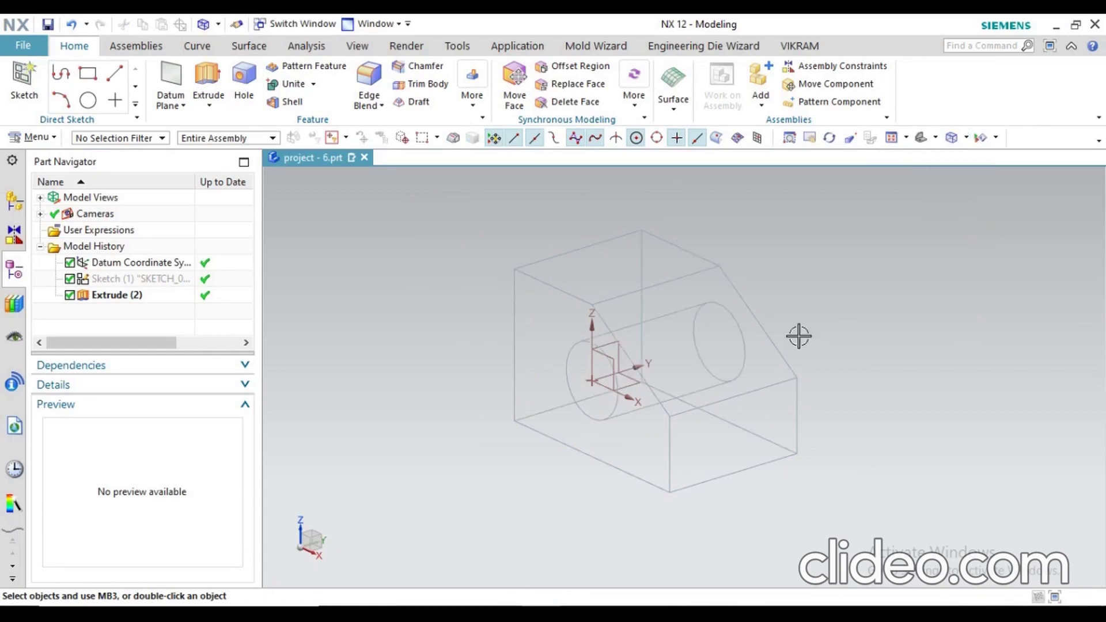
{"action": "left_click", "coordinate": [603, 613]}
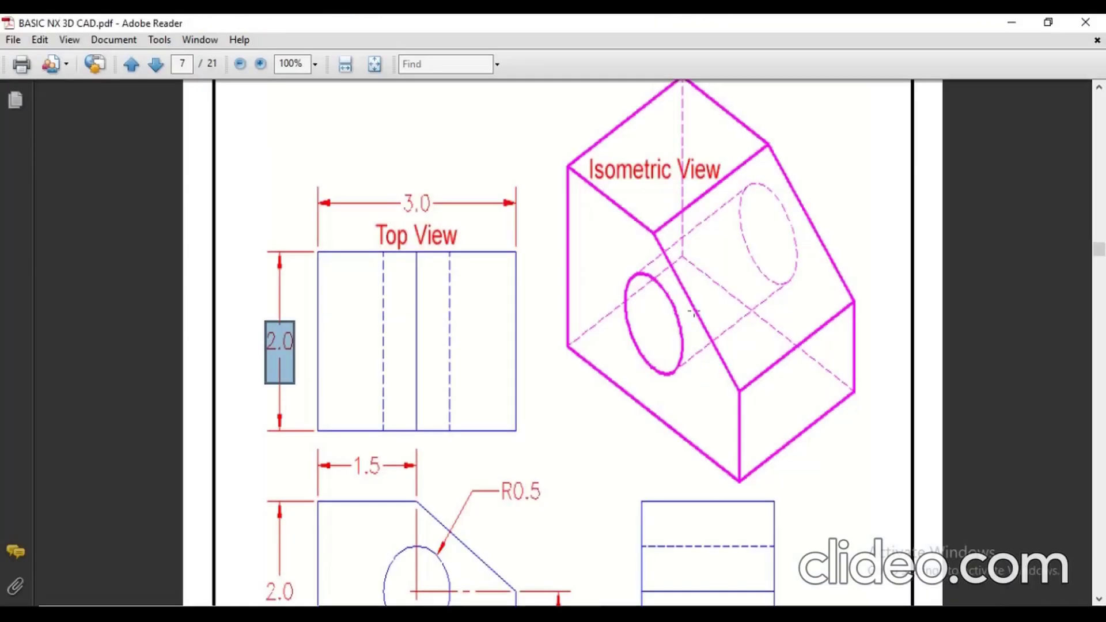
{"action": "scroll", "coordinate": [695, 278], "scroll_direction": "down", "scroll_amount": 1}
{"action": "scroll", "coordinate": [689, 317], "scroll_direction": "up", "scroll_amount": 2}
{"action": "left_click", "coordinate": [567, 612]}
{"action": "scroll", "coordinate": [547, 295], "scroll_direction": "down", "scroll_amount": 2}
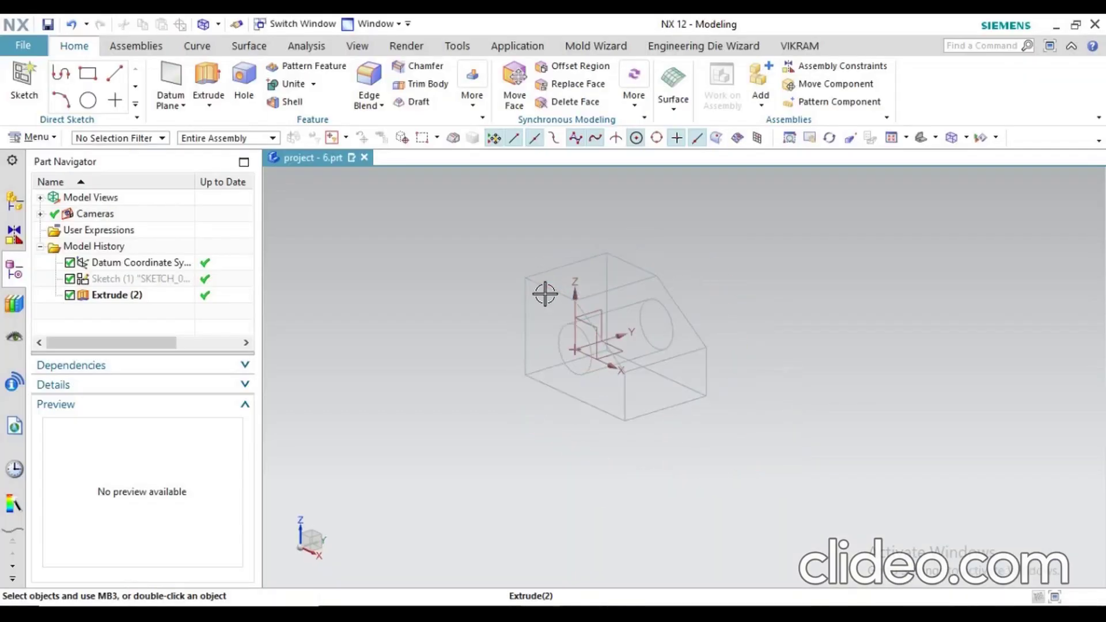